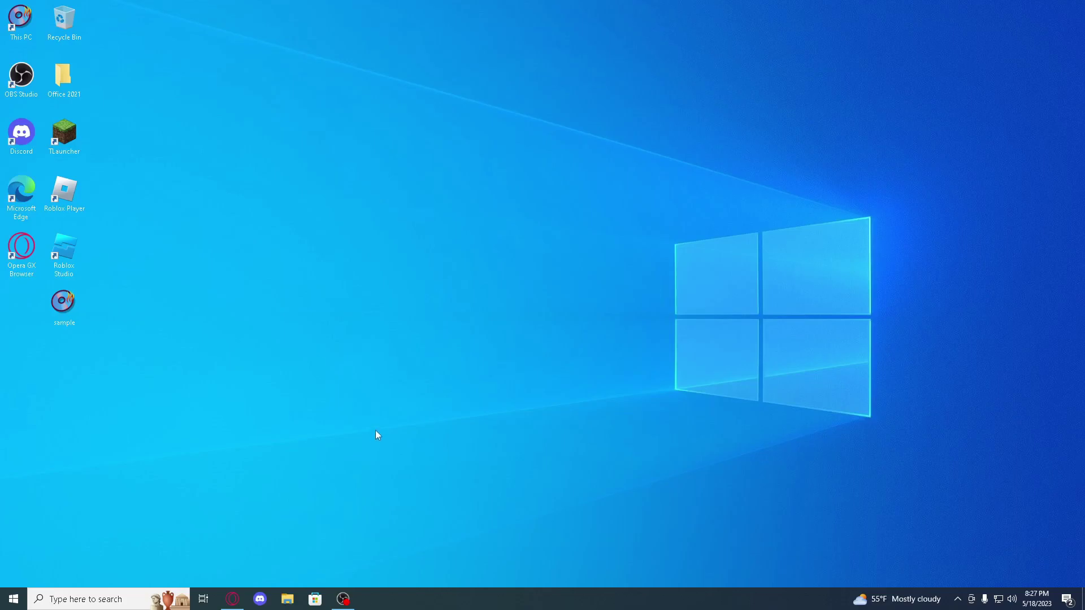
Step: Restore the Opera GX window from the taskbar, showing iconarchive.com
left_click(232, 599)
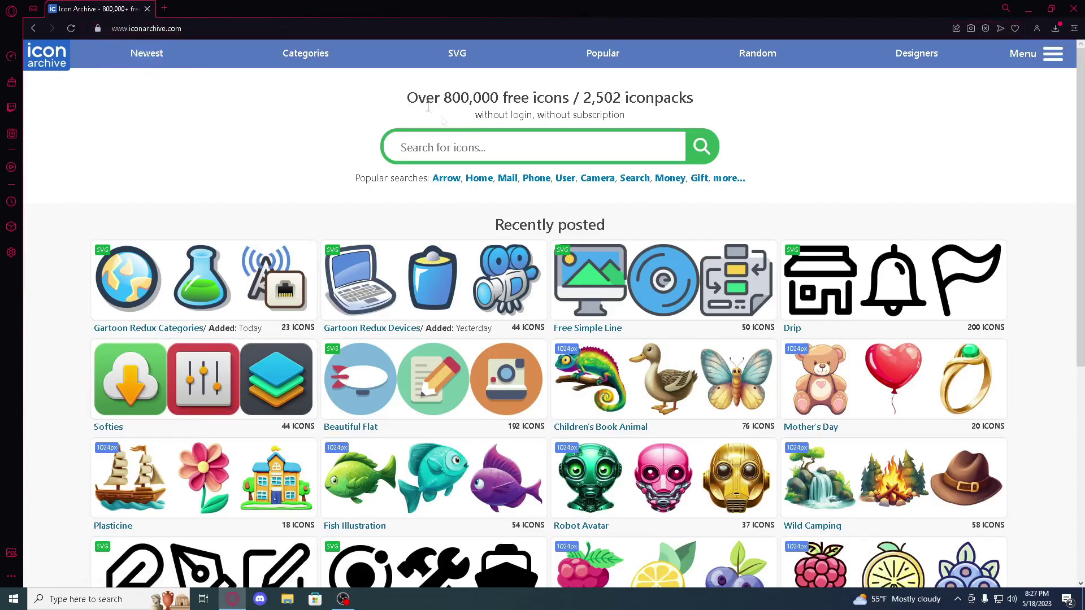
Step: Browse the Icon Archive homepage and open the Gartoon Redux Devices icon pack
scroll(300, 162, "down", 2)
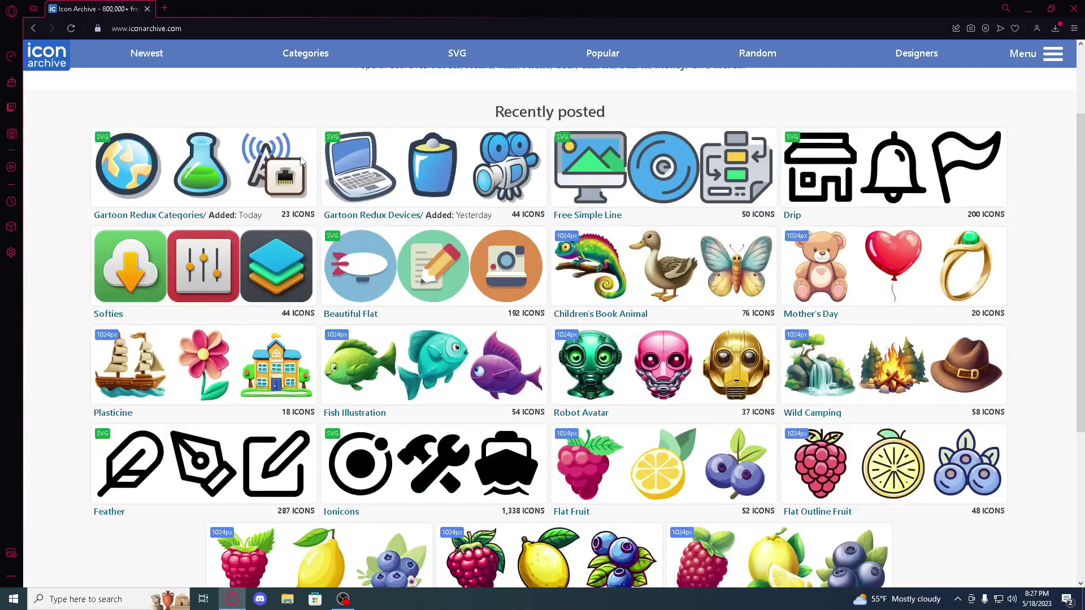
scroll(296, 227, "down", 3)
scroll(502, 344, "up", 3)
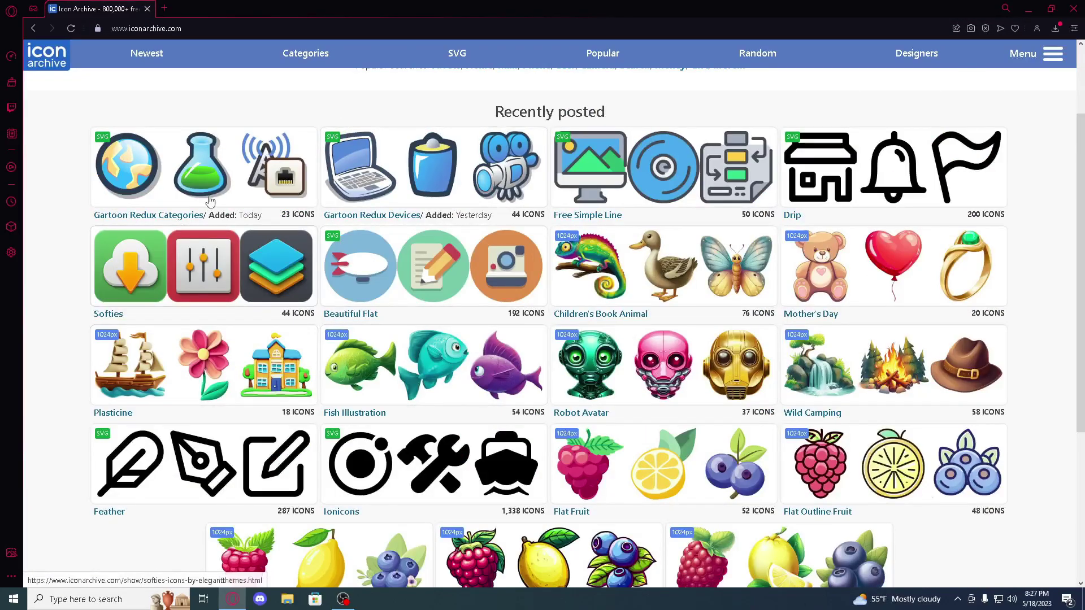
scroll(481, 271, "up", 2)
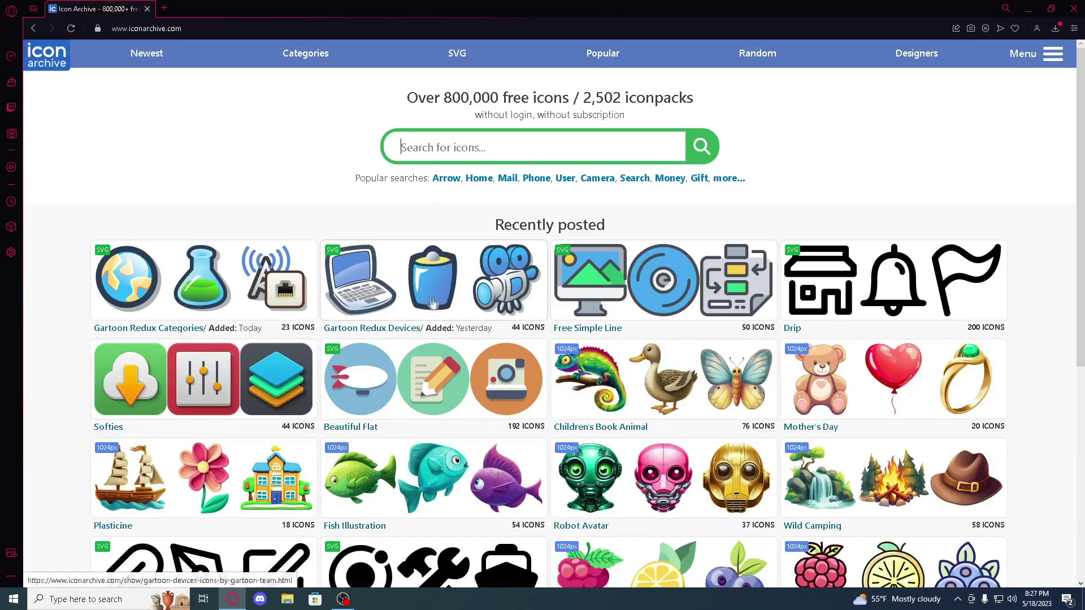
scroll(427, 287, "down", 5)
scroll(426, 287, "up", 3)
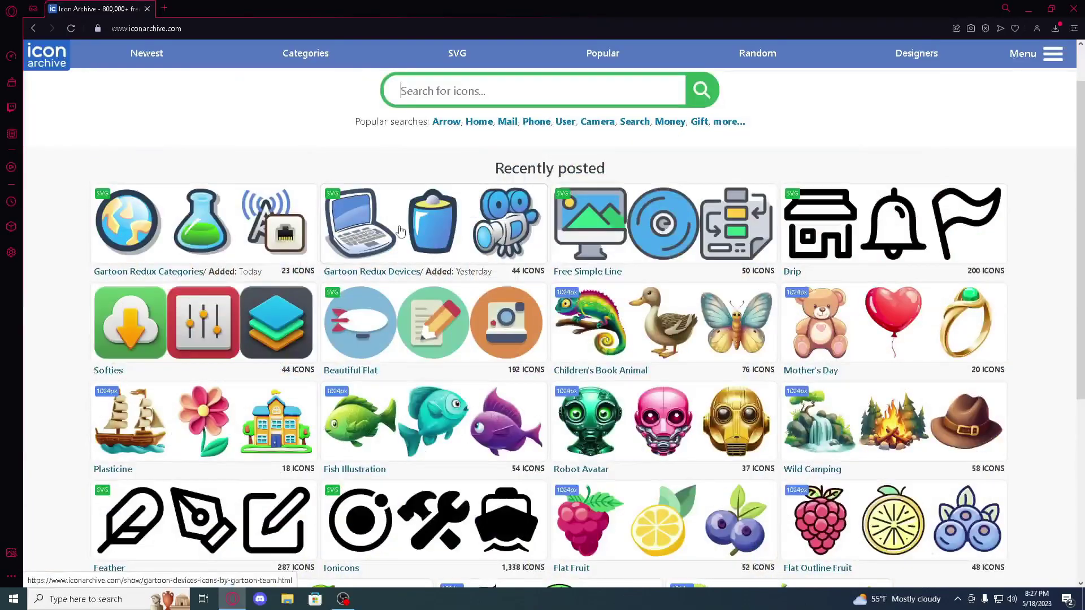
scroll(565, 470, "down", 3)
scroll(306, 142, "up", 2)
scroll(305, 141, "up", 3)
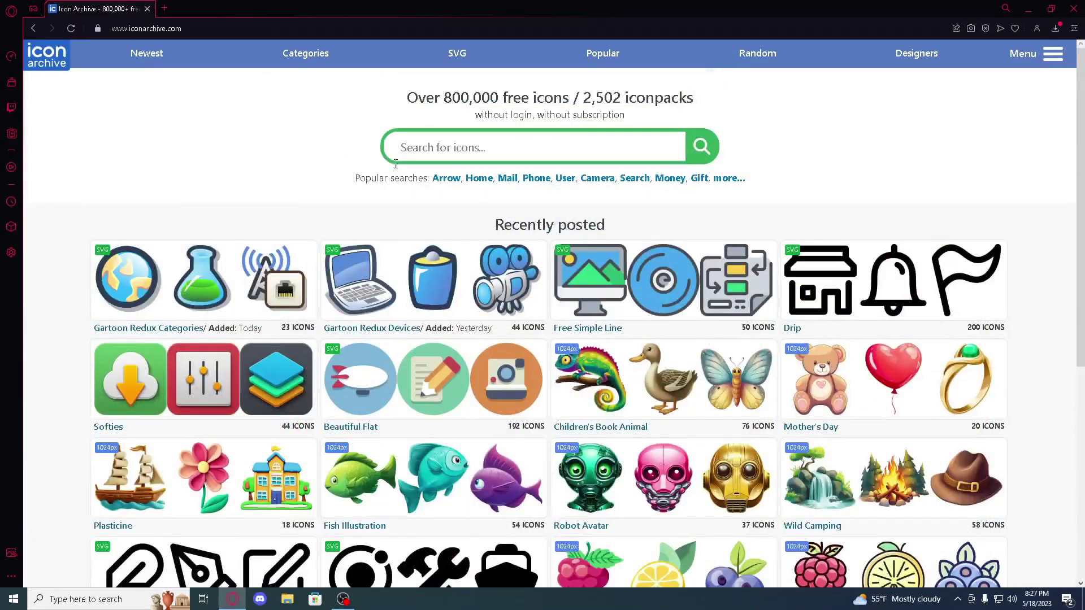
left_click(418, 284)
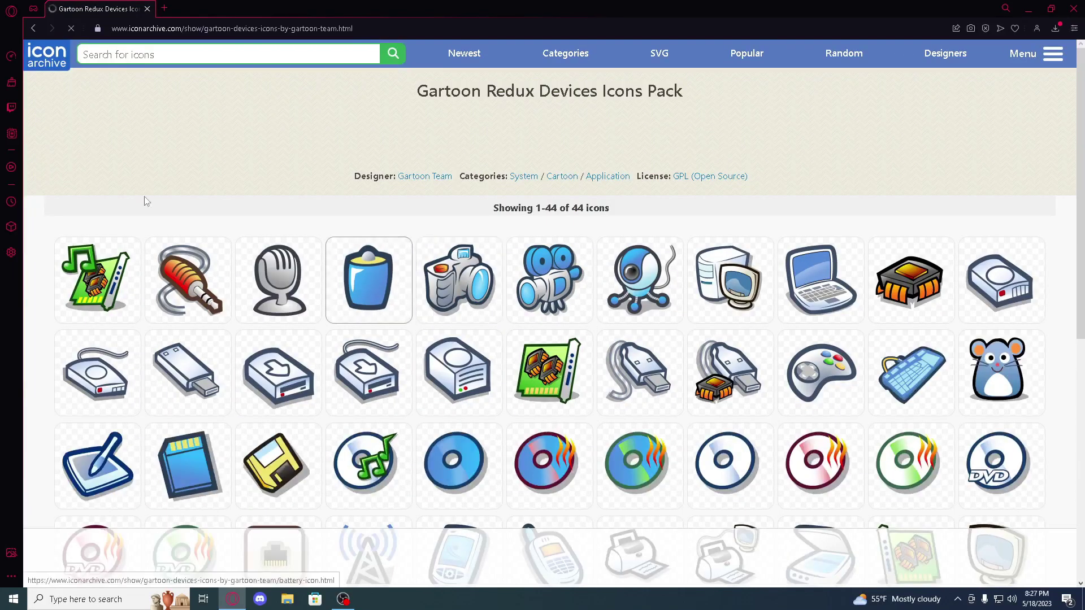
Step: Open the laptop and audio card icons in background tabs, closing the side ad
middle_click(826, 298)
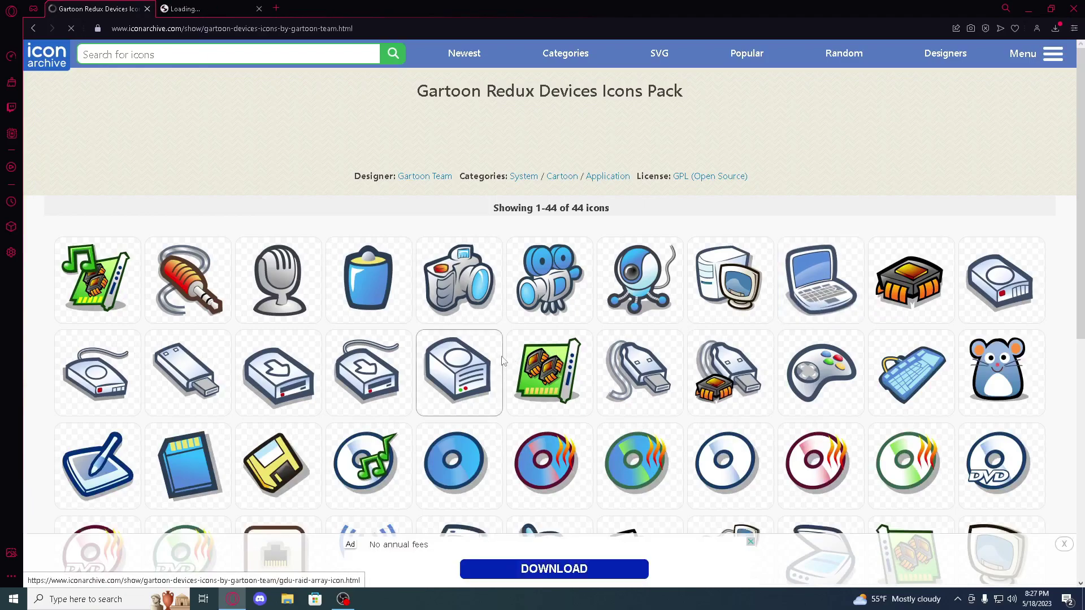
scroll(454, 347, "down", 1)
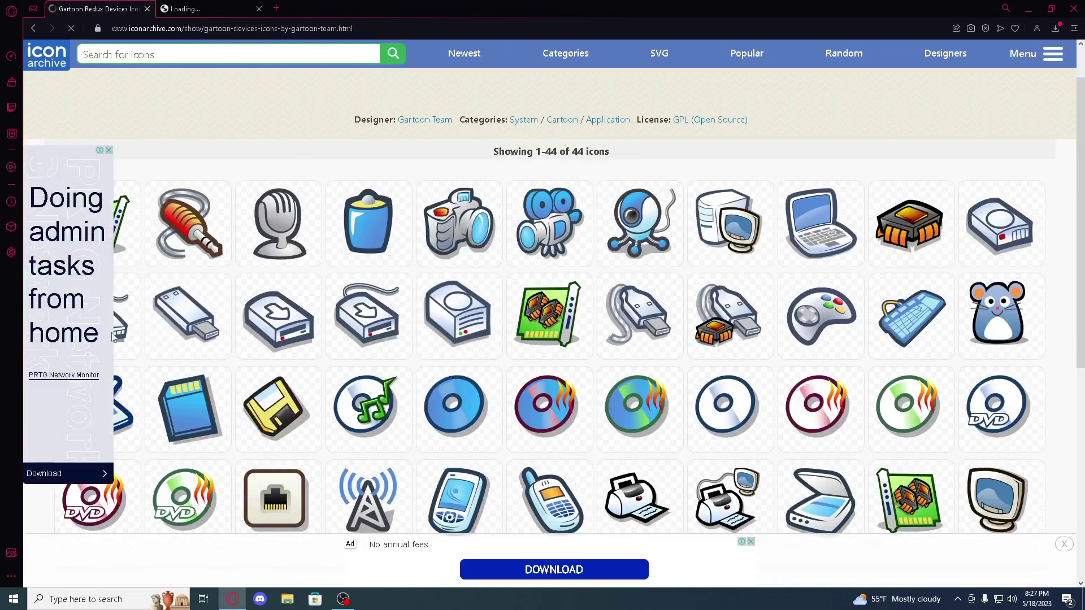
scroll(150, 329, "down", 3)
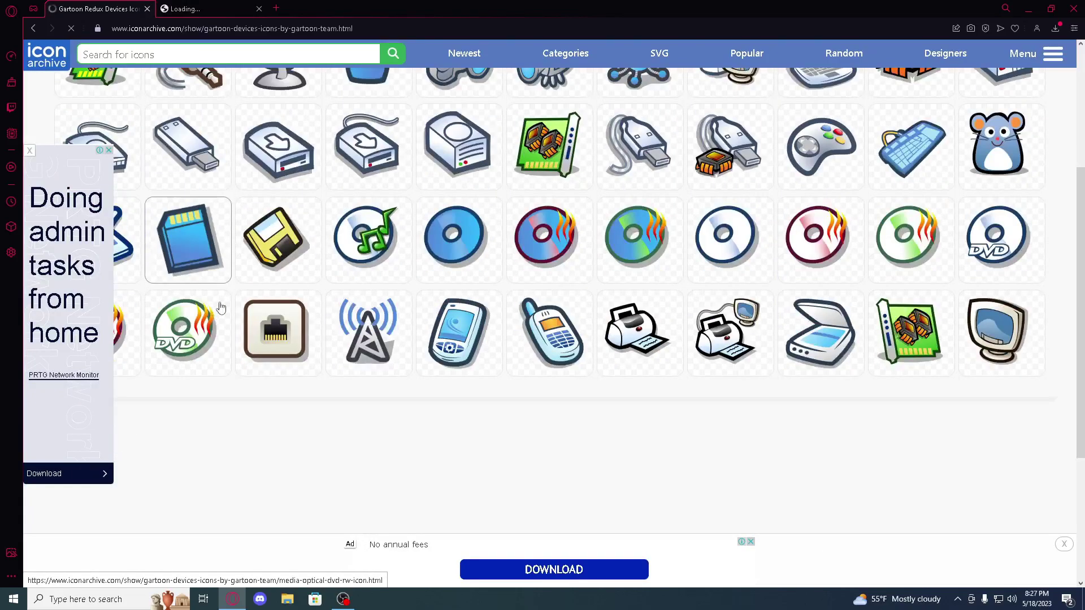
left_click(29, 151)
scroll(306, 329, "up", 1)
scroll(509, 333, "up", 2)
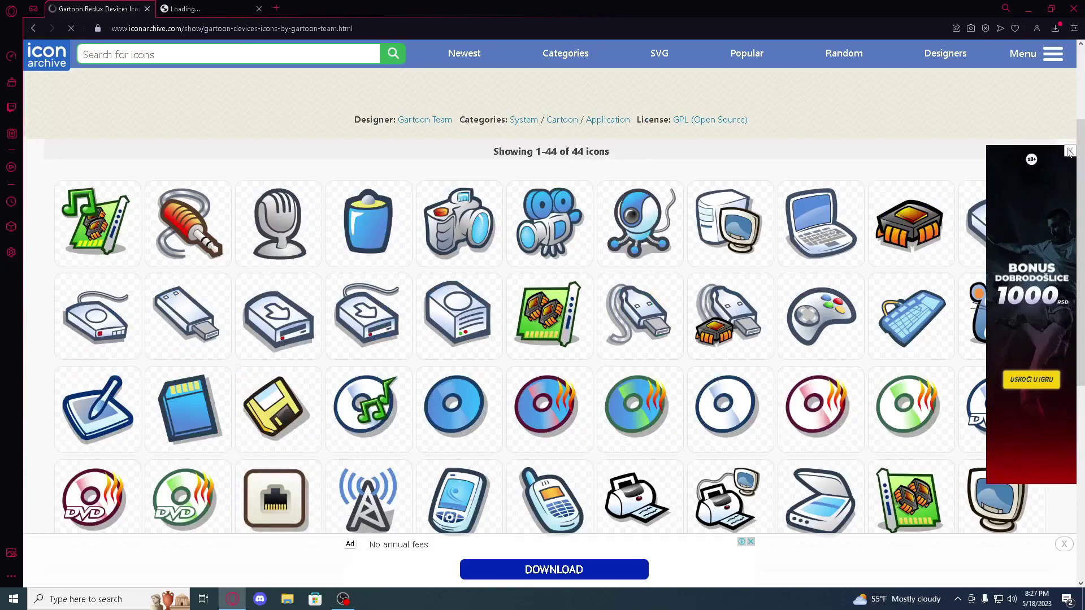
middle_click(79, 246)
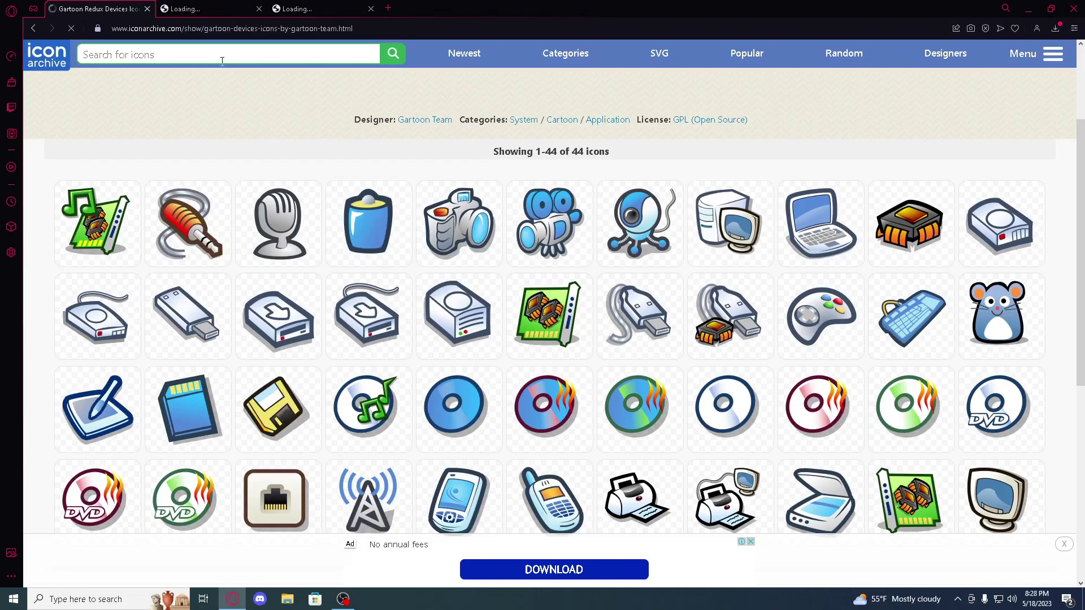
Step: Enter 'recycle bin' in the Icon Archive search box
type("bat")
key("BackSpace")
key("BackSpace")
key("BackSpace")
type("r")
type("ecycle")
type(" bin")
Step: Download the Computer laptop icon as a 512px PNG, then view the Audio card page
left_click(209, 8)
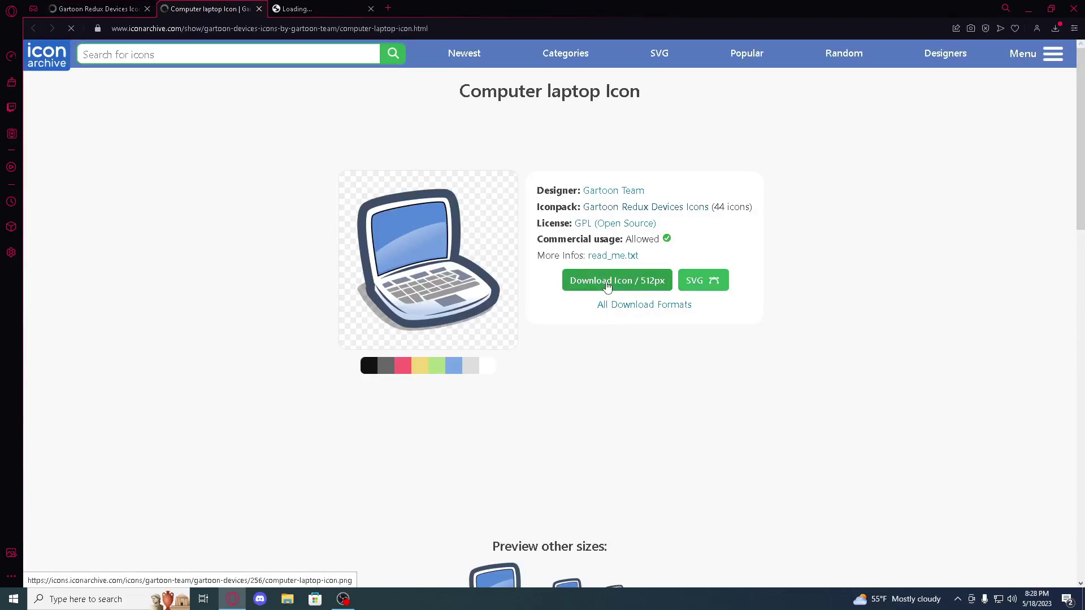
left_click(609, 283)
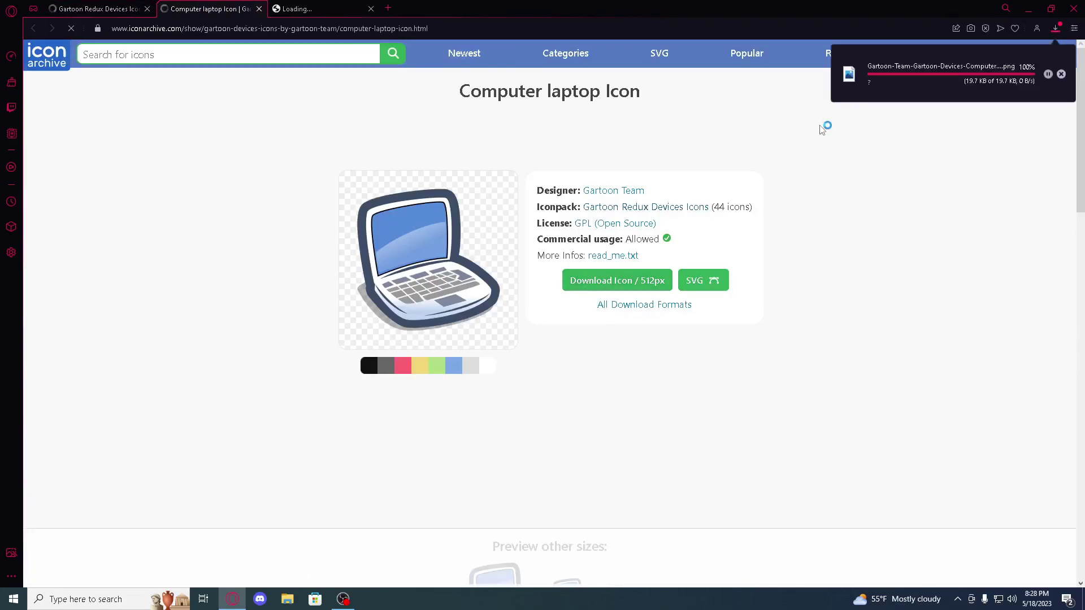
left_click(336, 7)
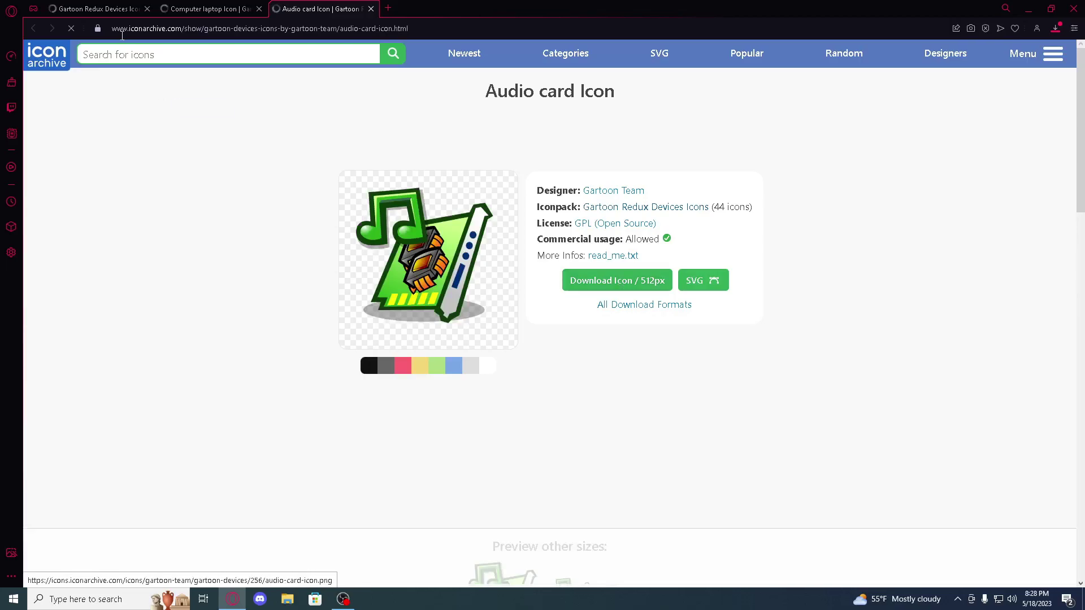
Step: Search Icon Archive for 'recycle bin' and open the wire-mesh Recycle Bin Full icon page
key("Return")
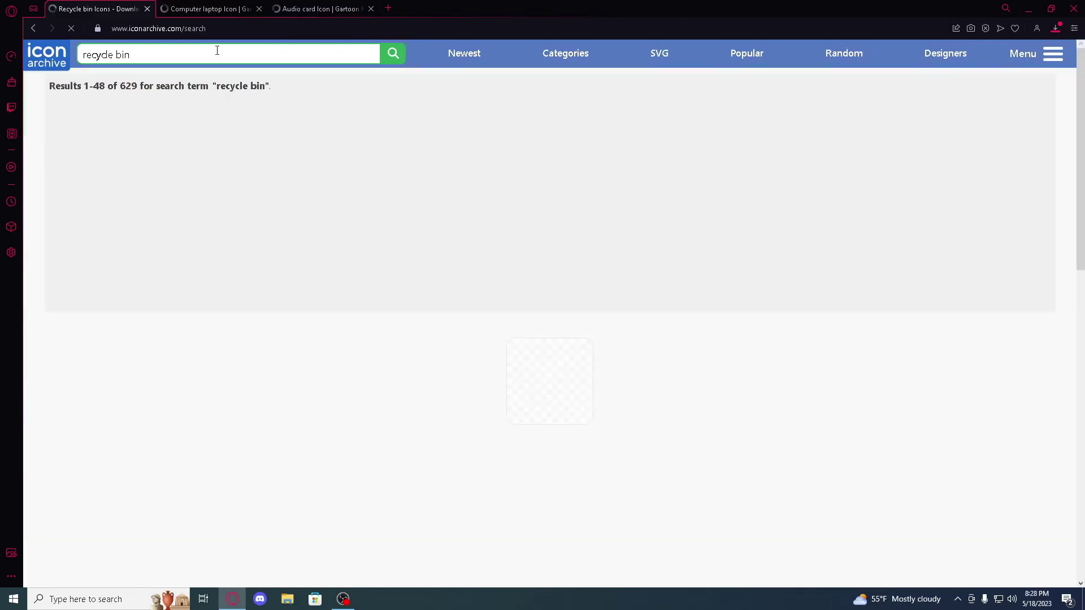
scroll(376, 331, "down", 5)
scroll(376, 330, "down", 3)
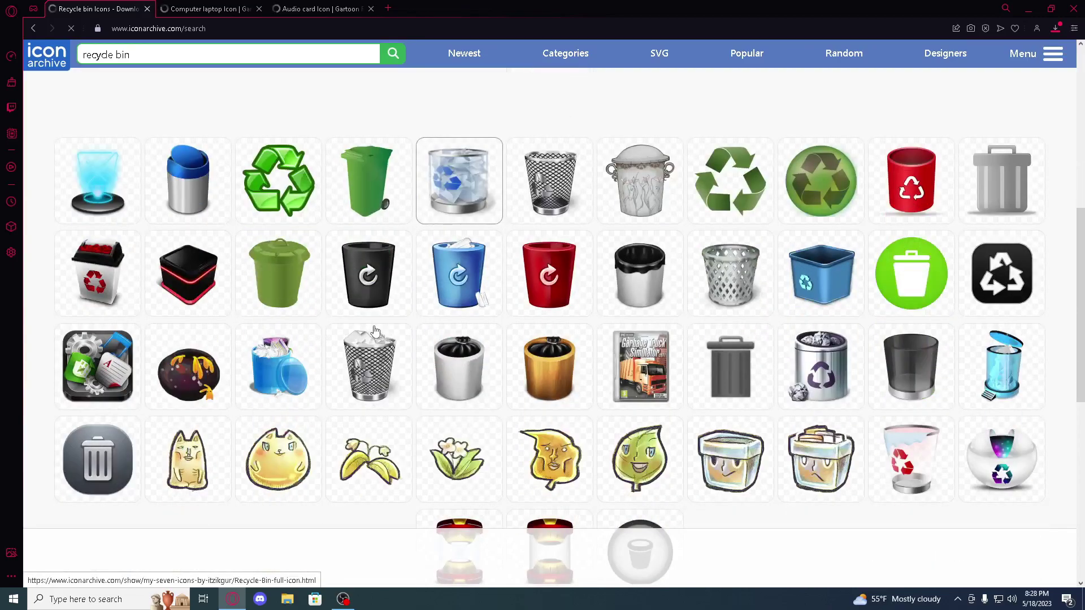
scroll(462, 333, "down", 1)
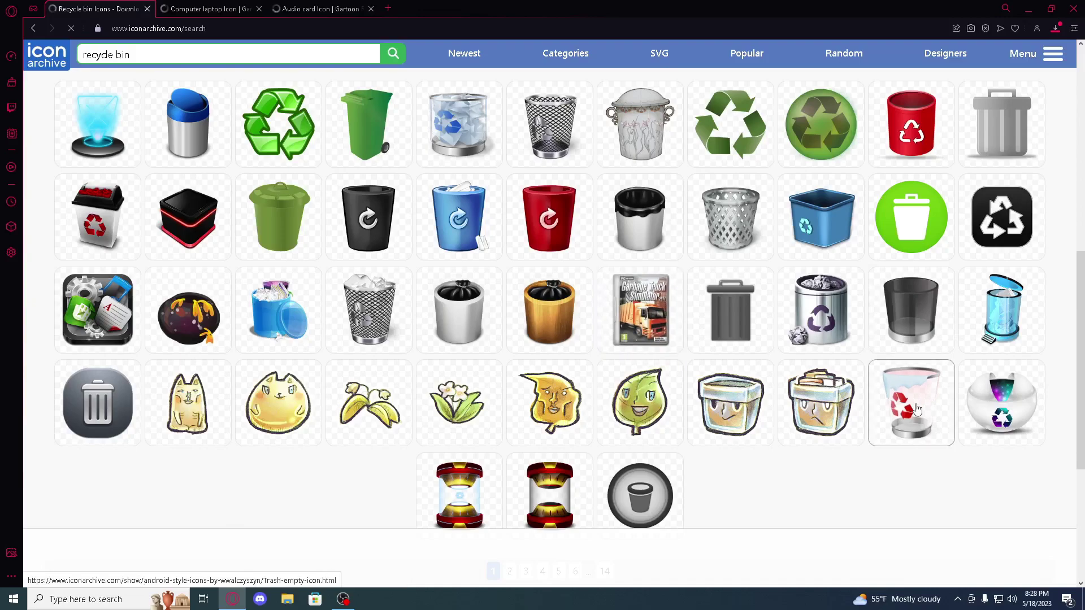
scroll(204, 272, "up", 2)
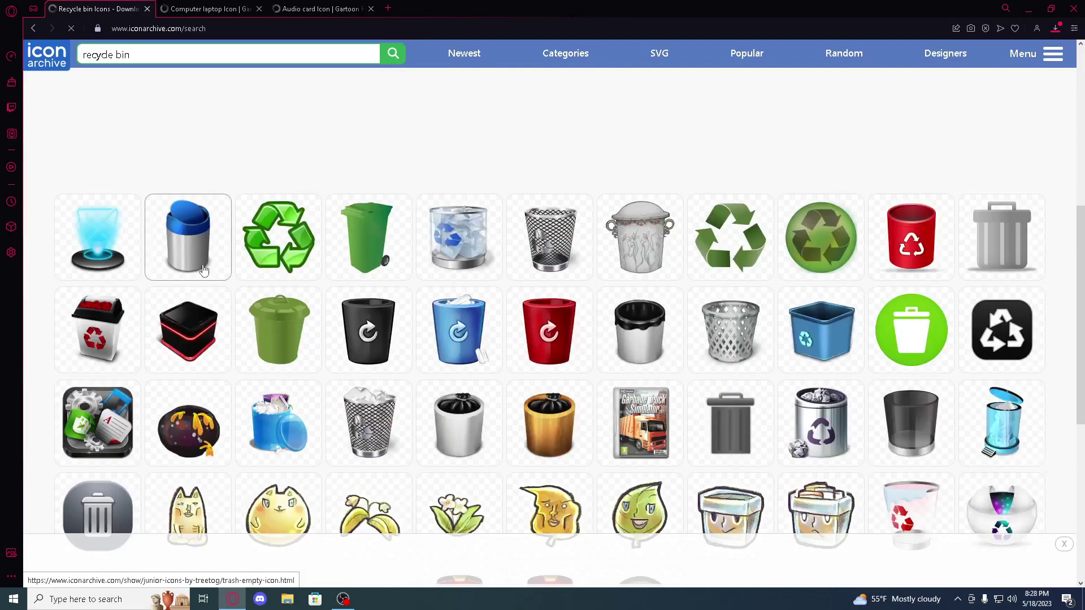
scroll(181, 283, "down", 1)
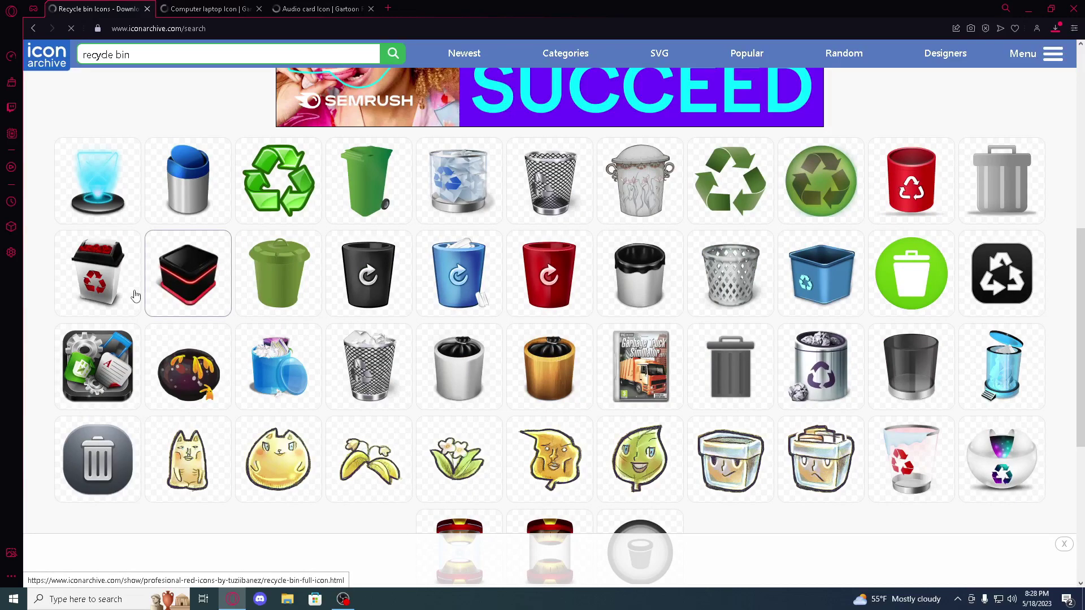
scroll(255, 311, "down", 1)
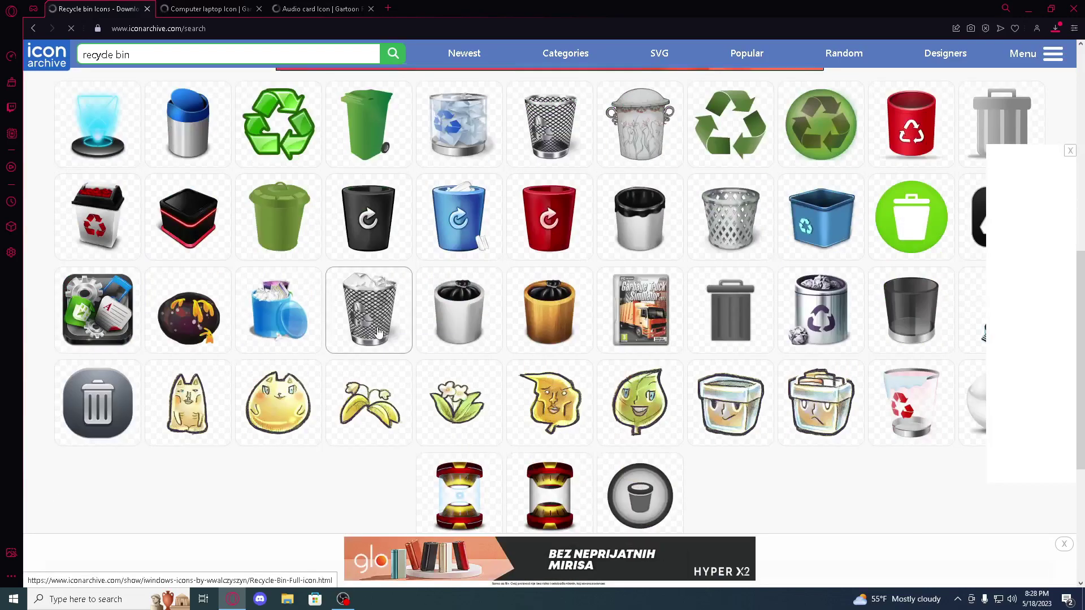
left_click(373, 331)
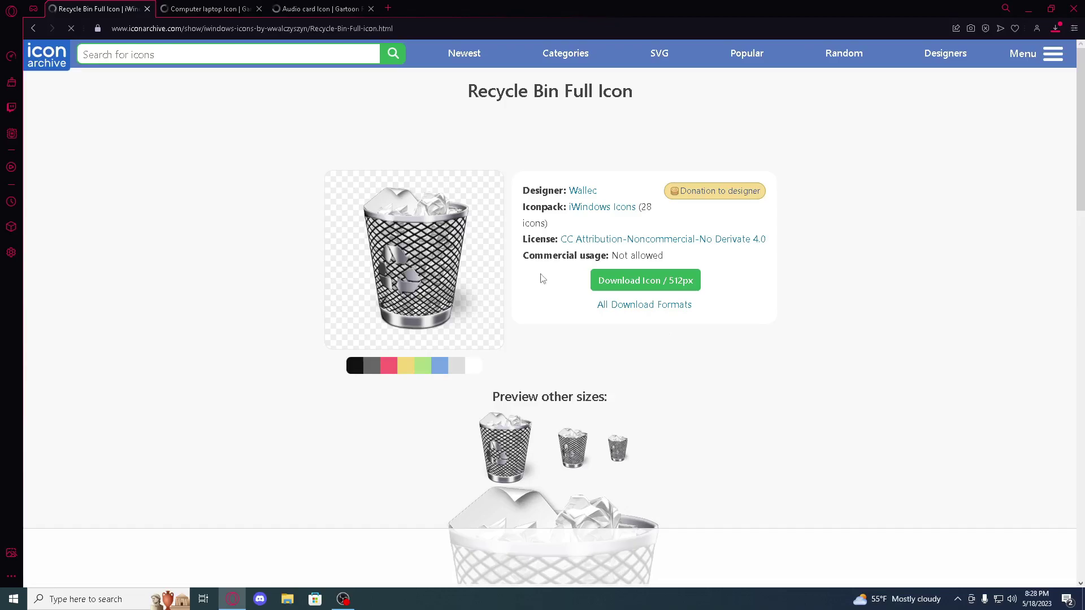
key("ctrl+t")
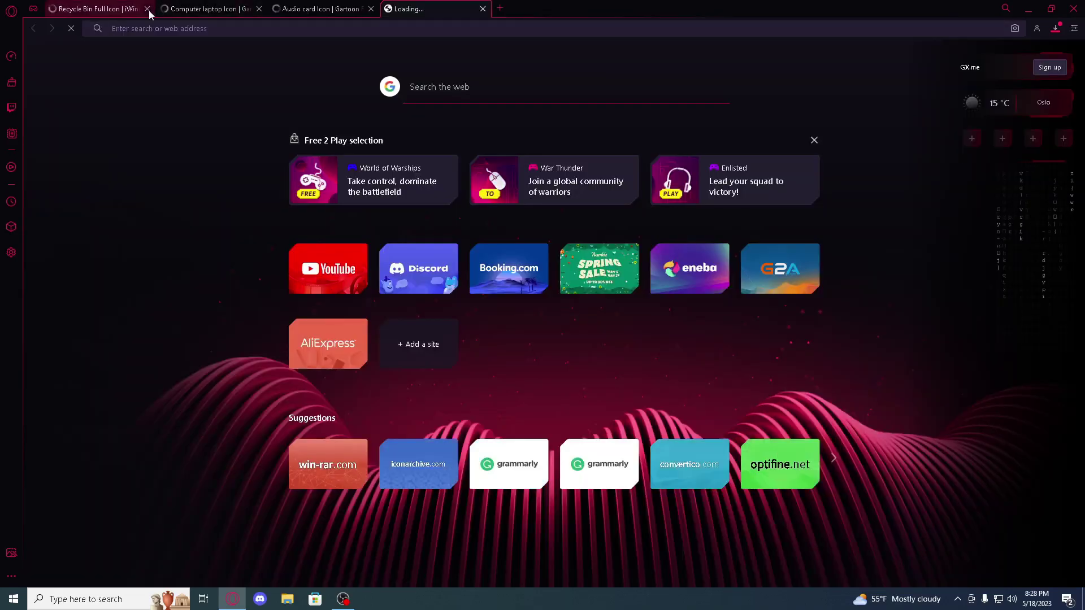
Step: Search the web for 'png to ico' and open the ConvertICO converter site
left_click(148, 9)
left_click(149, 9)
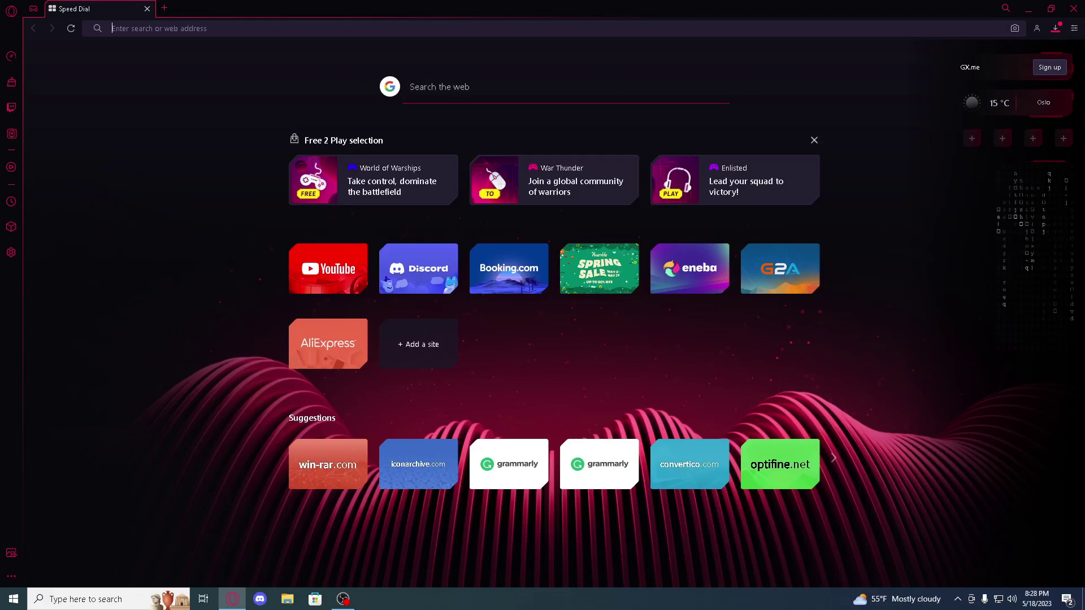
type("pn")
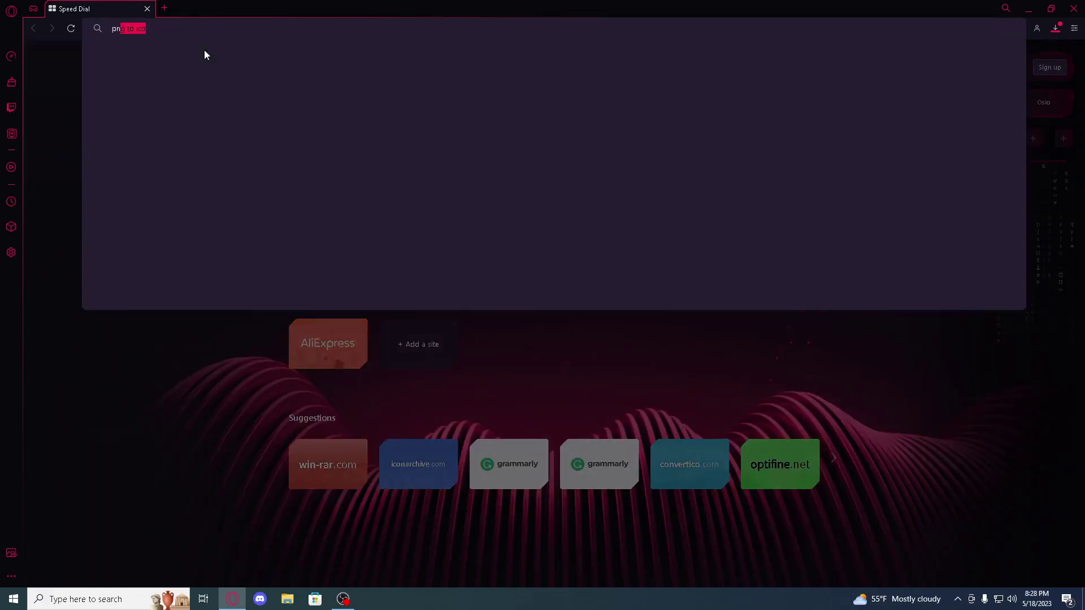
left_click(204, 55)
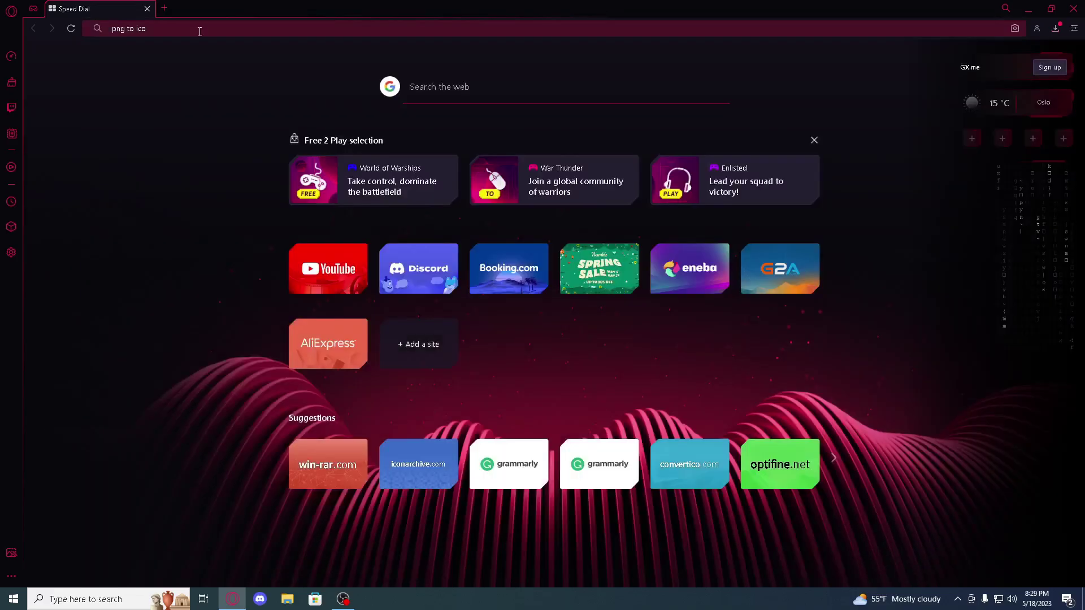
left_click(199, 32)
key("Return")
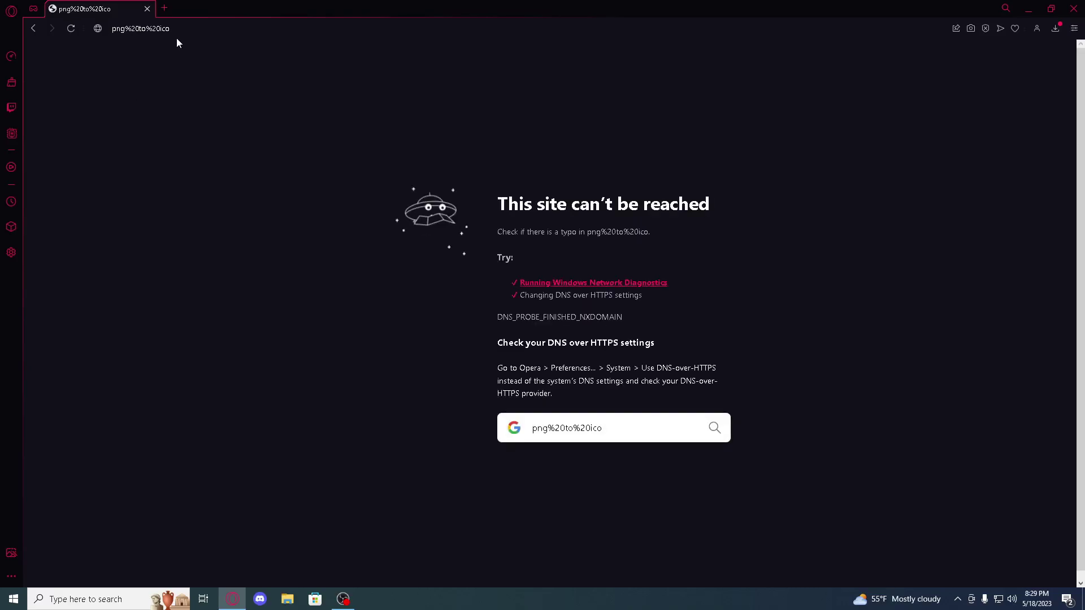
left_click(163, 8)
type("png to")
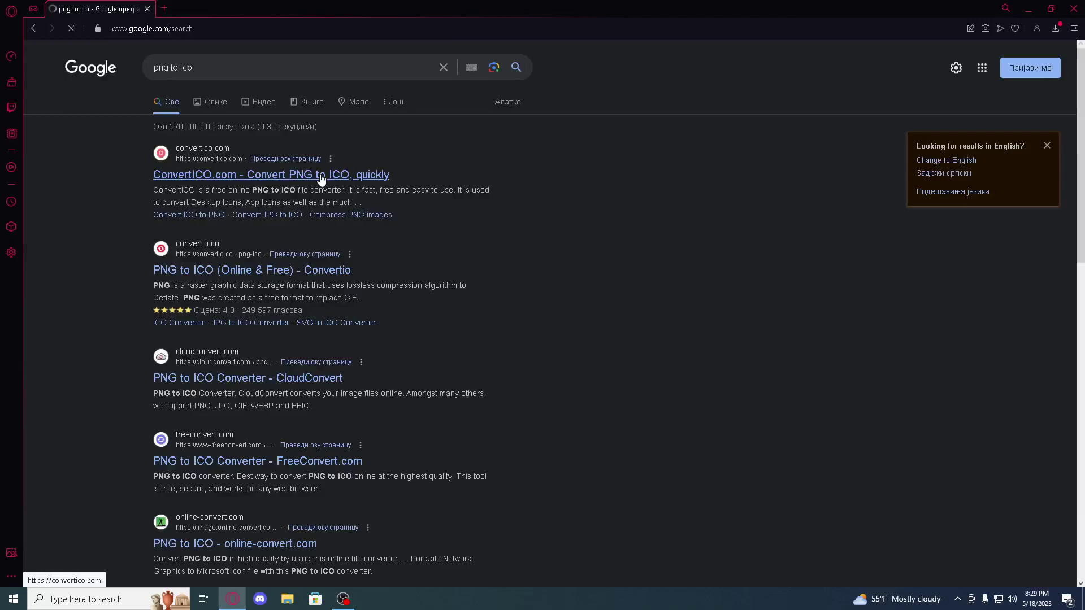
left_click(321, 177)
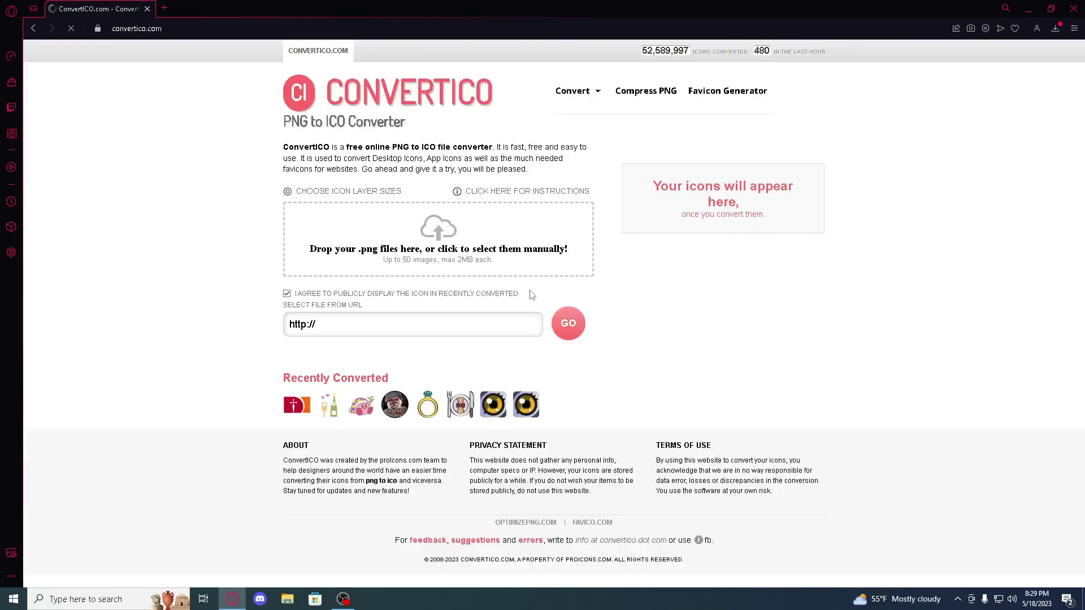
Step: Upload the Gartoon PNGs from Downloads to ConvertICO and download the converted laptop ICO
left_click(351, 270)
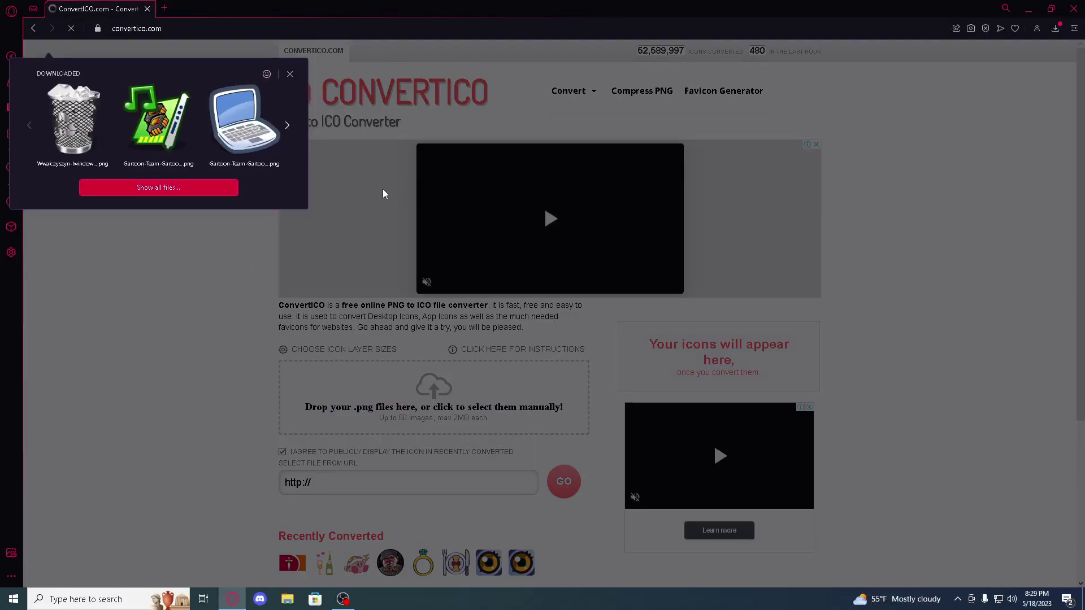
left_click(382, 189)
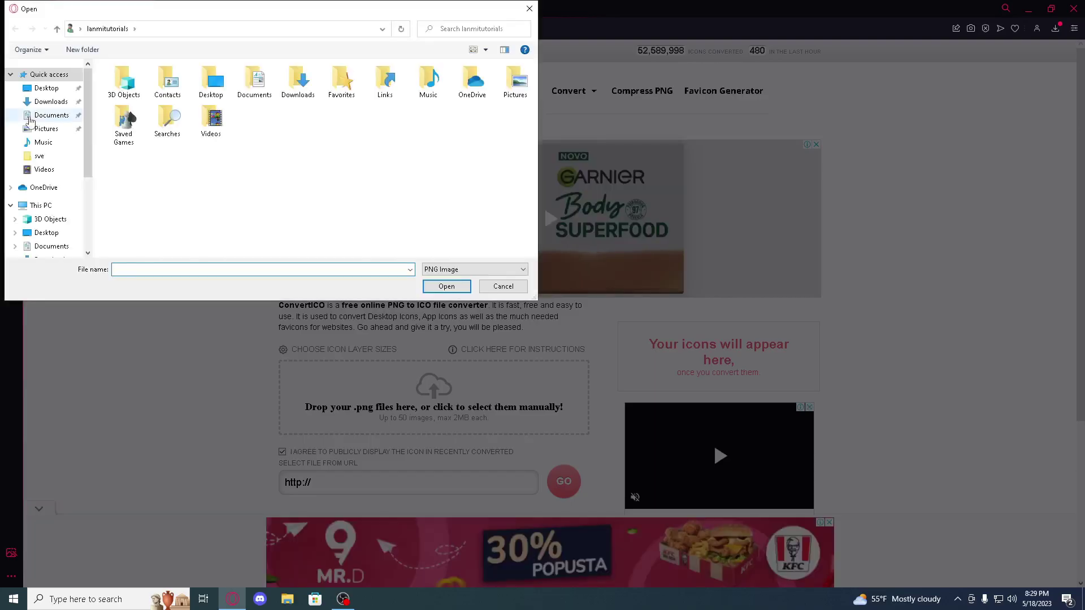
left_click(42, 102)
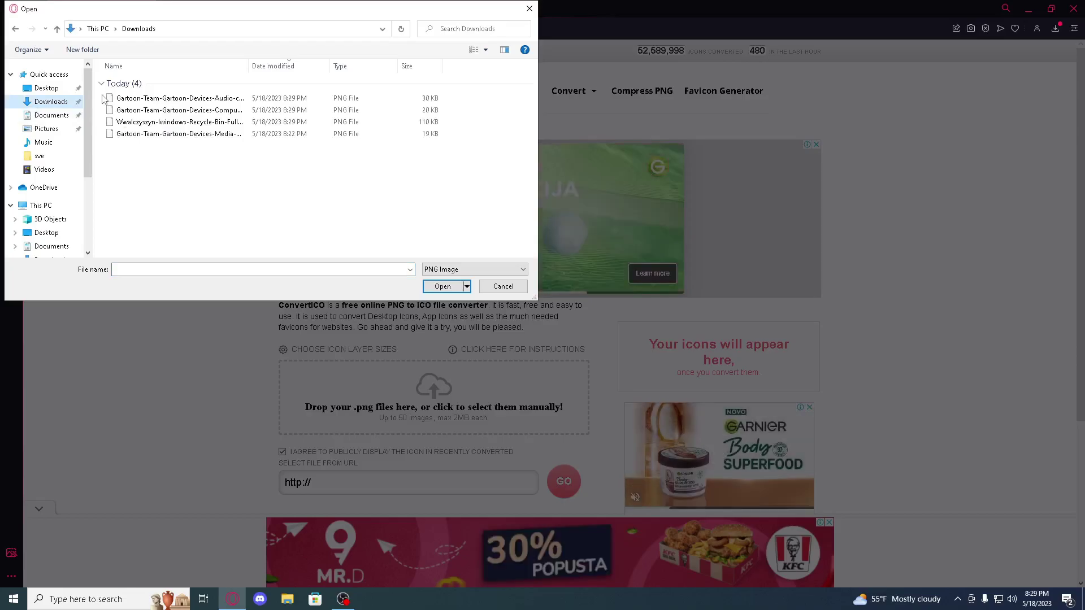
left_click_drag(104, 99, 159, 116)
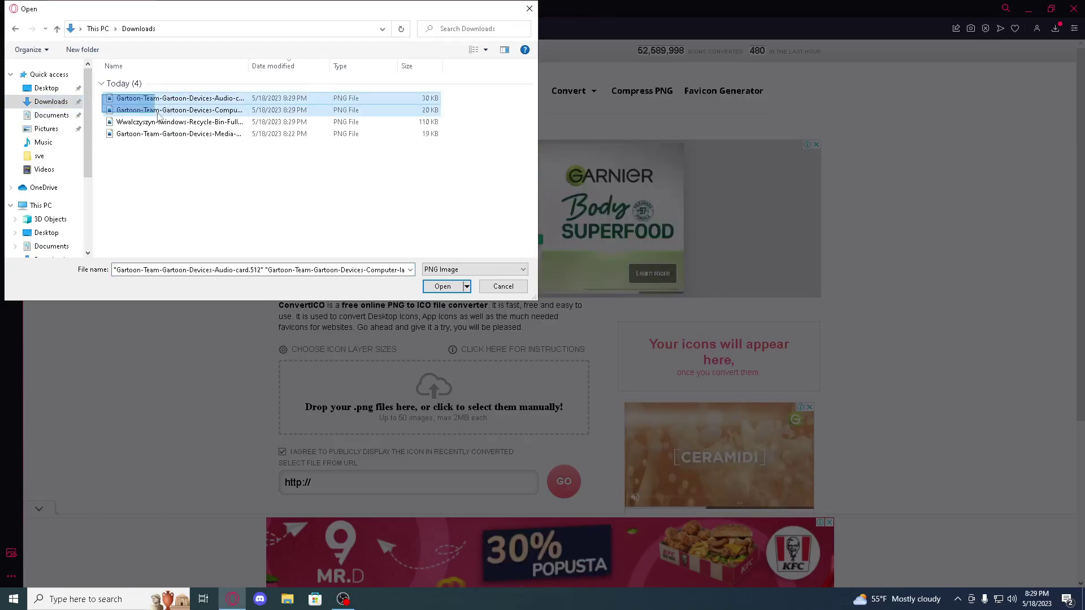
left_click(443, 287)
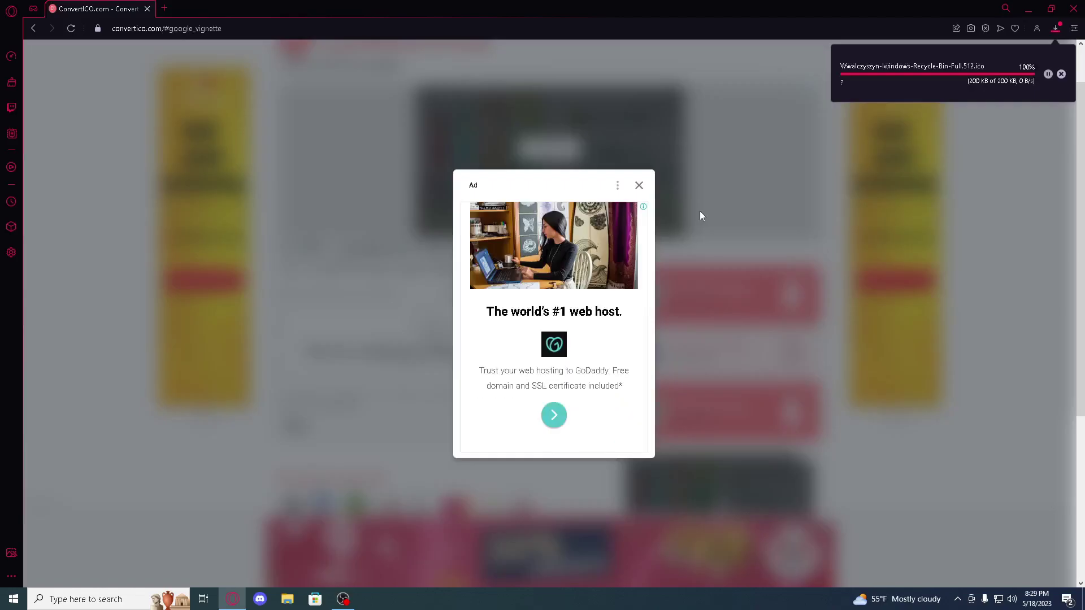
left_click(700, 212)
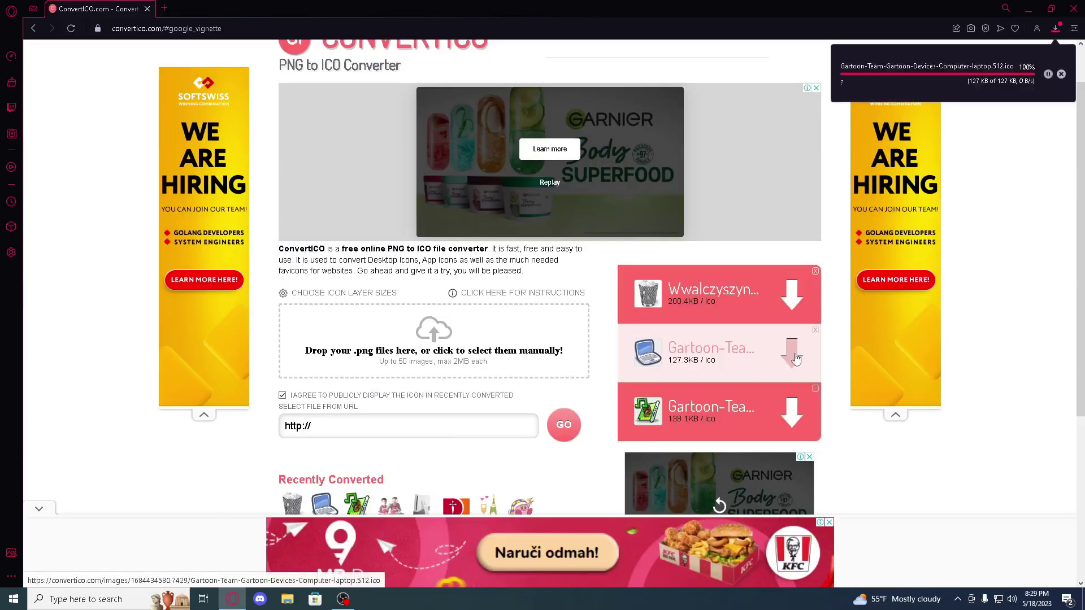
scroll(805, 221, "up", 1)
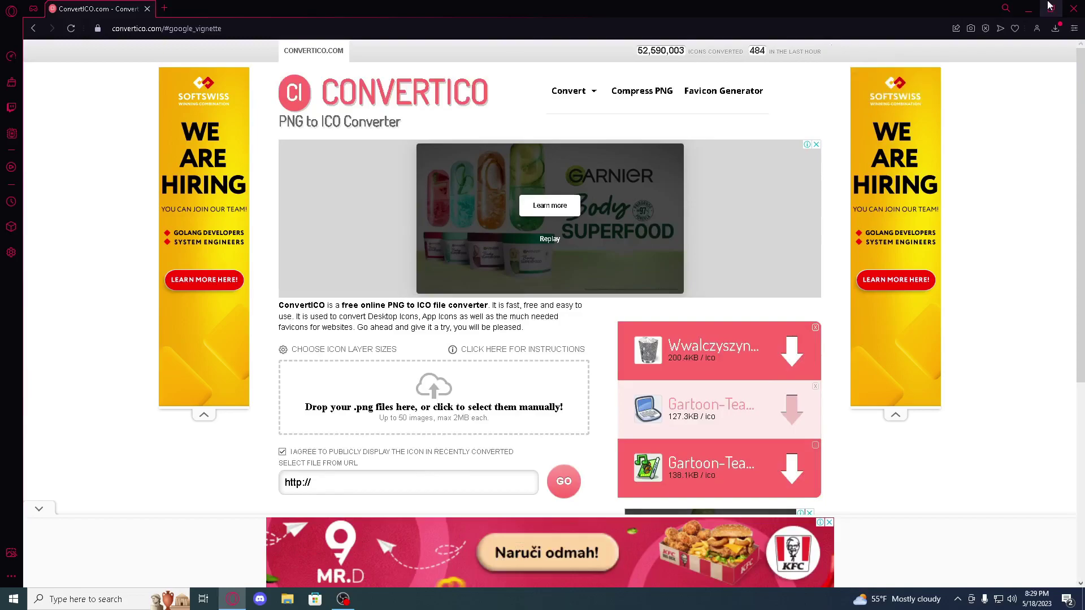
Step: Show the desktop and open the This PC shortcut's Properties on the Shortcut tab
key("super+d")
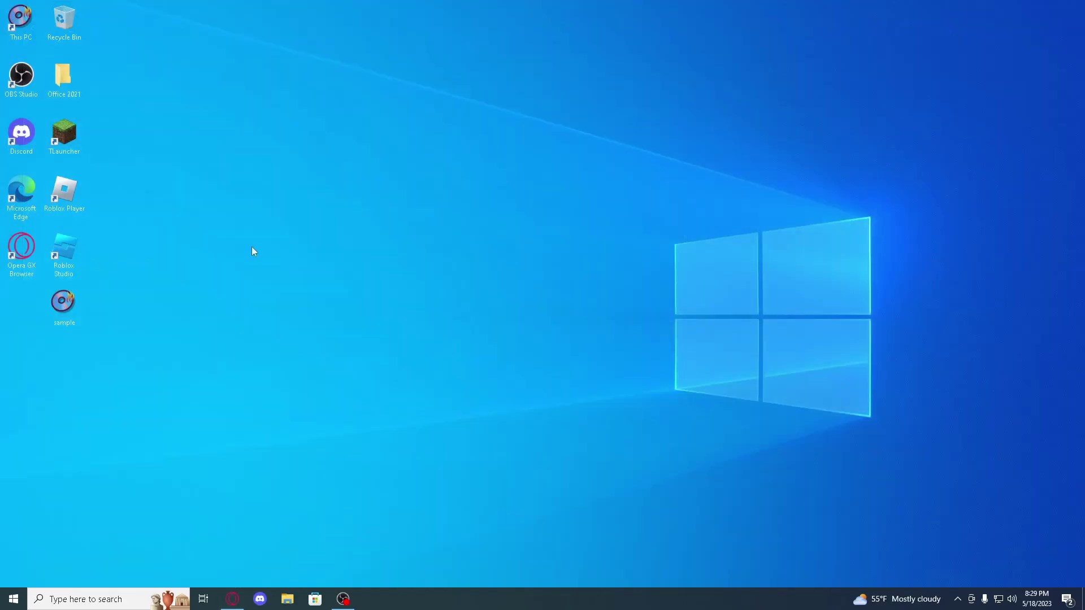
right_click(23, 25)
left_click(298, 124)
right_click(20, 15)
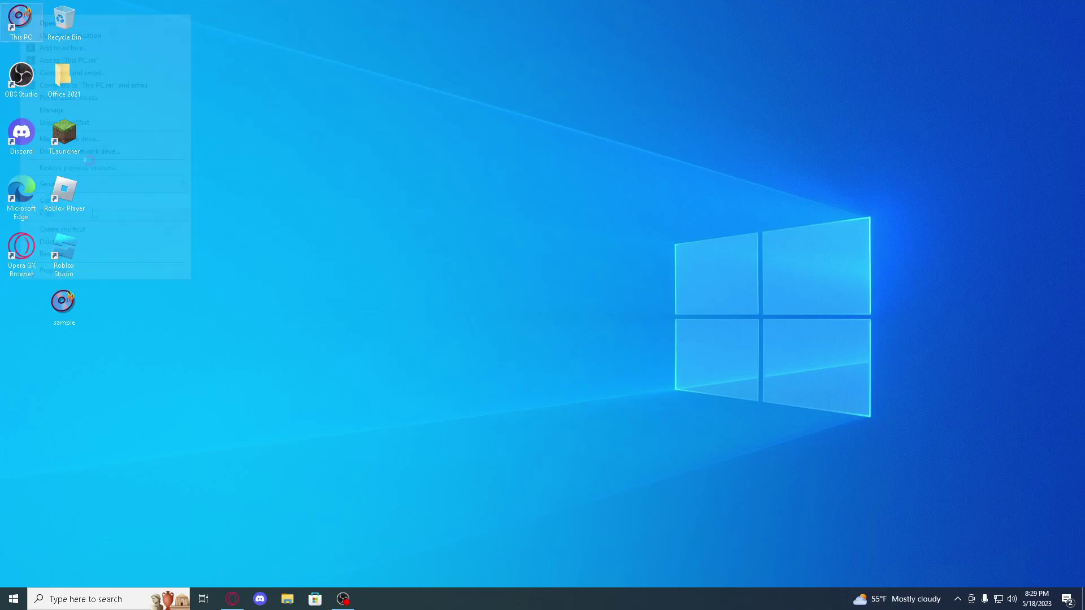
left_click(94, 276)
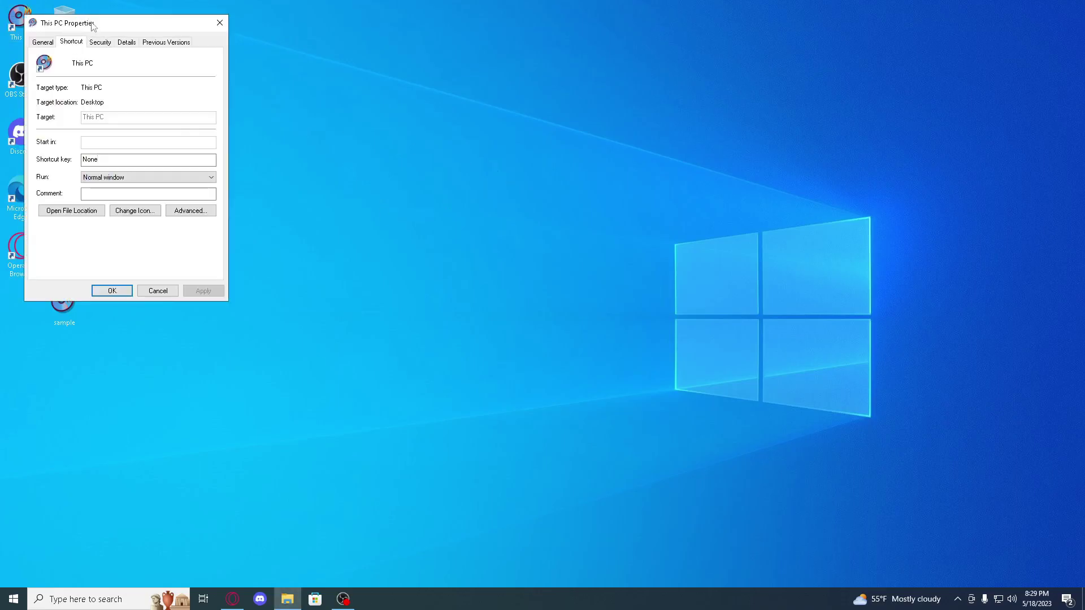
left_click_drag(91, 24, 354, 45)
left_click(305, 64)
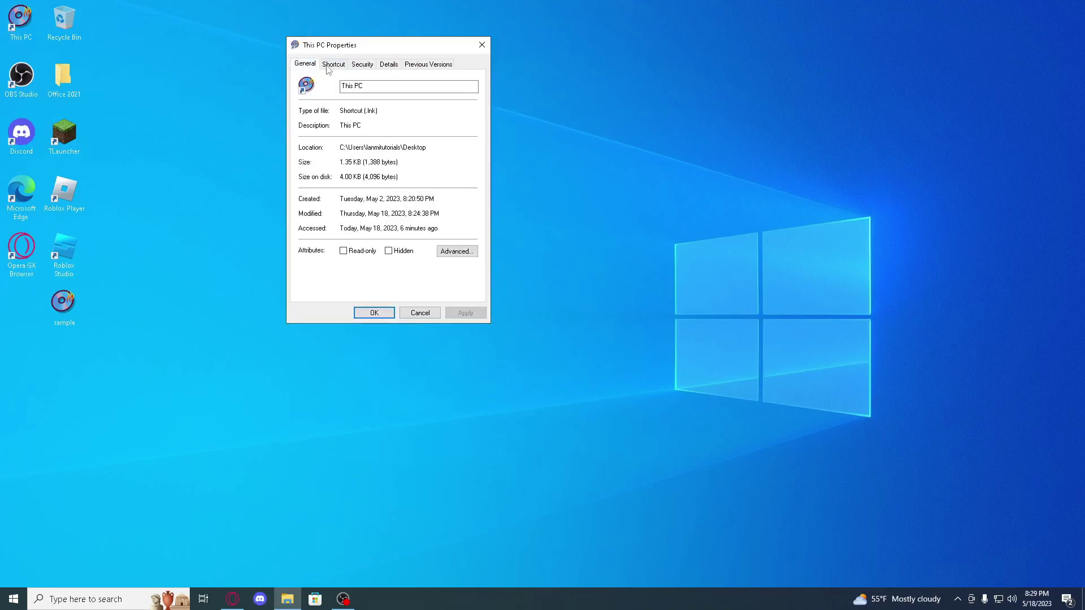
left_click(328, 66)
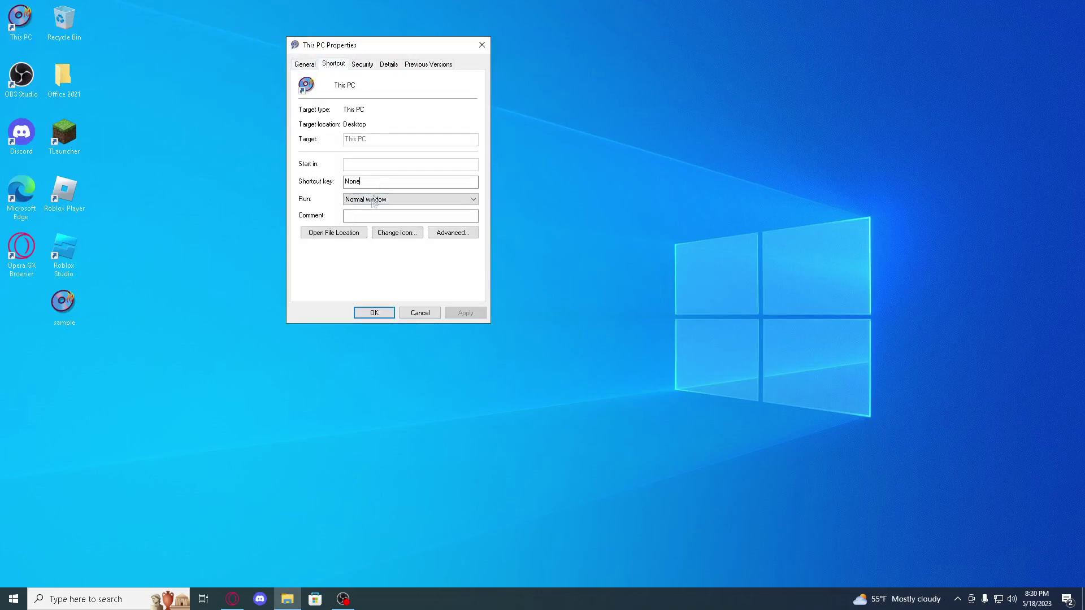
Step: Change the This PC icon to the converted laptop .ico from Downloads and apply
left_click(386, 233)
left_click(448, 132)
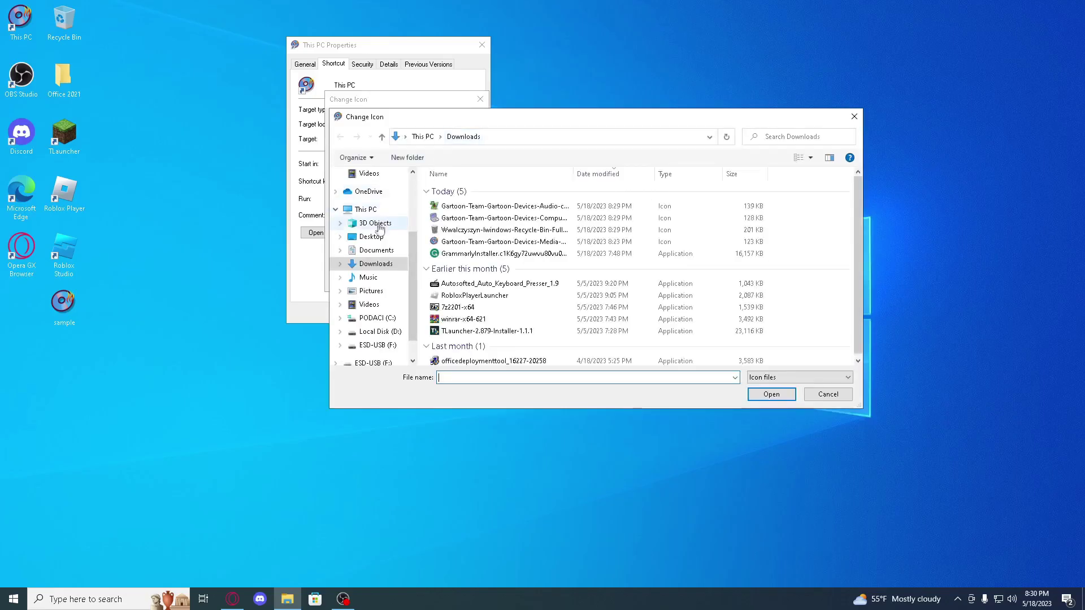
double_click(497, 219)
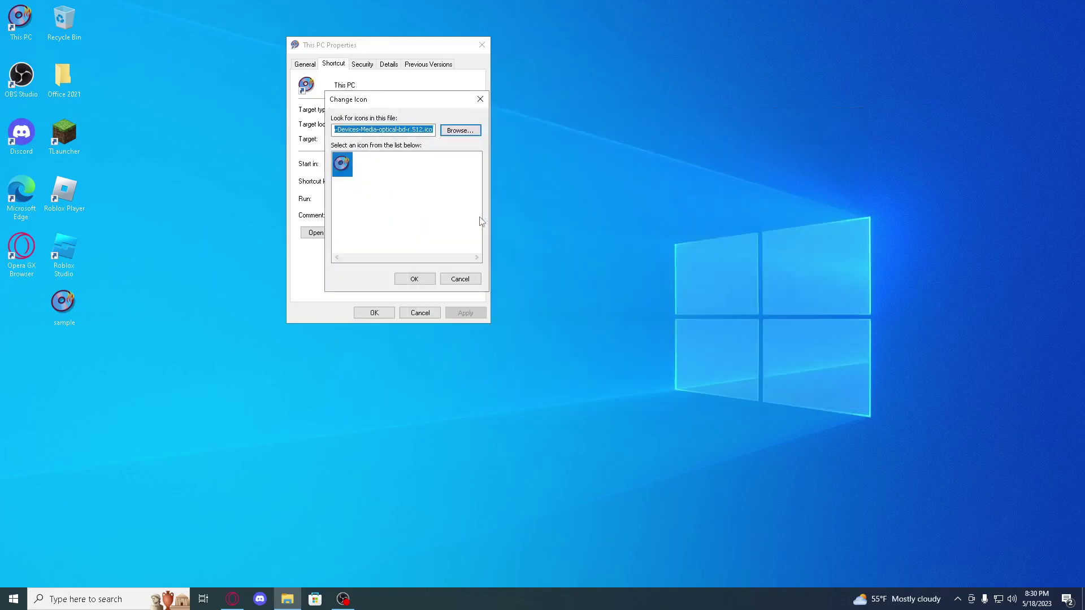
left_click(414, 279)
left_click(465, 312)
left_click(376, 313)
Step: Refresh the desktop and check the Recycle Bin properties without changing anything
right_click(215, 131)
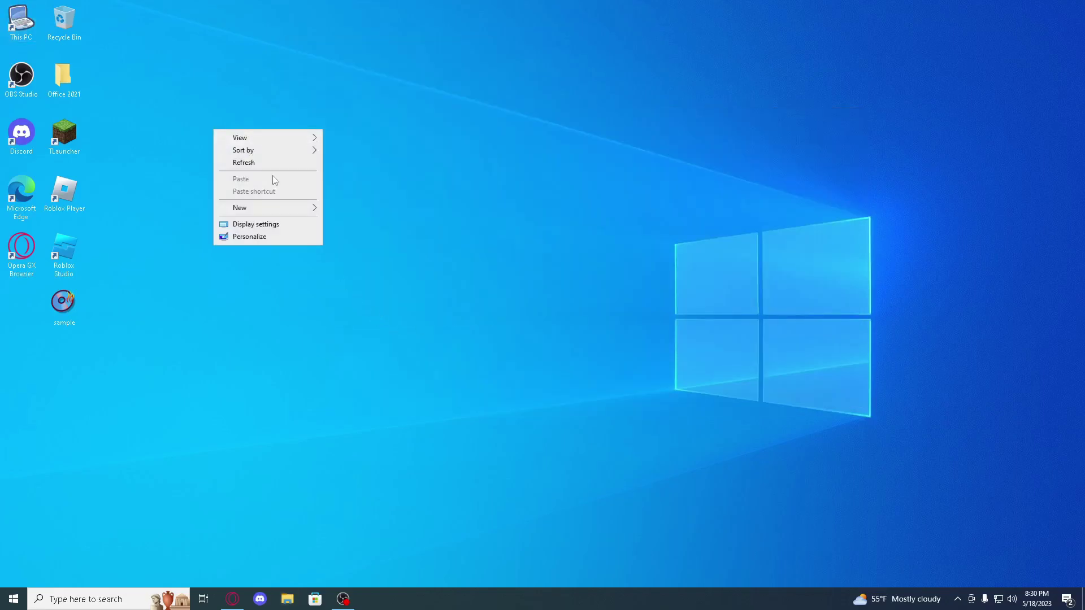
left_click(243, 162)
right_click(69, 18)
left_click(99, 94)
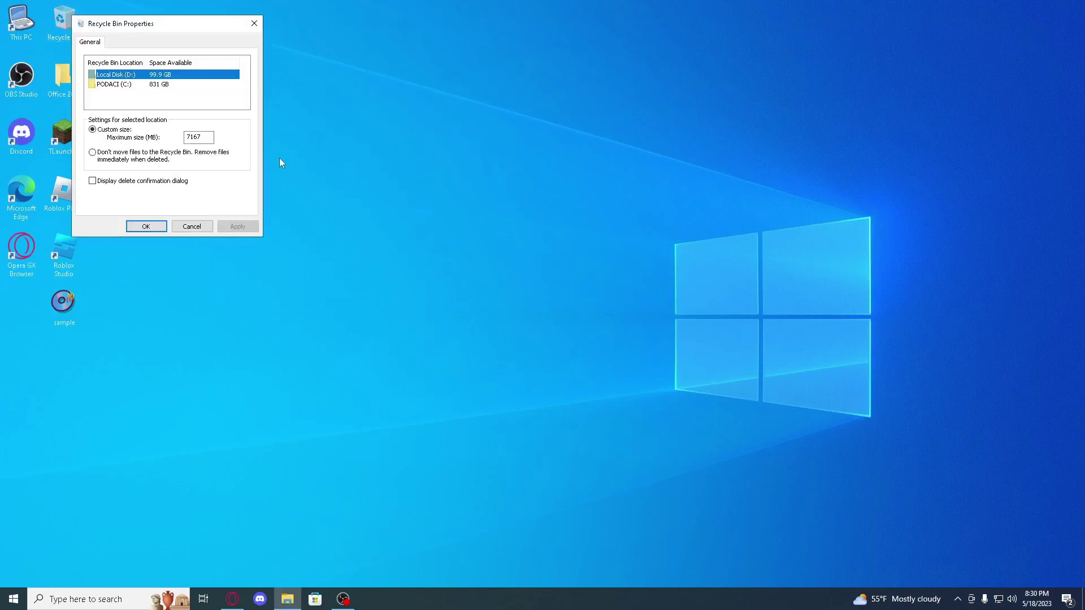
left_click(192, 229)
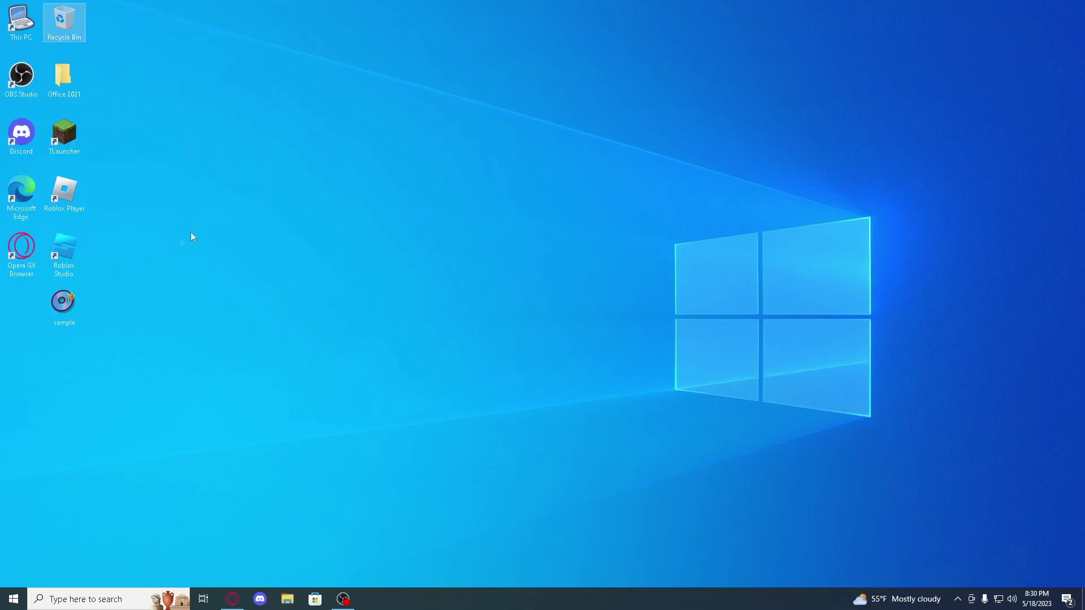
Step: Open the sample folder's Properties on the Customize tab
left_click(77, 309)
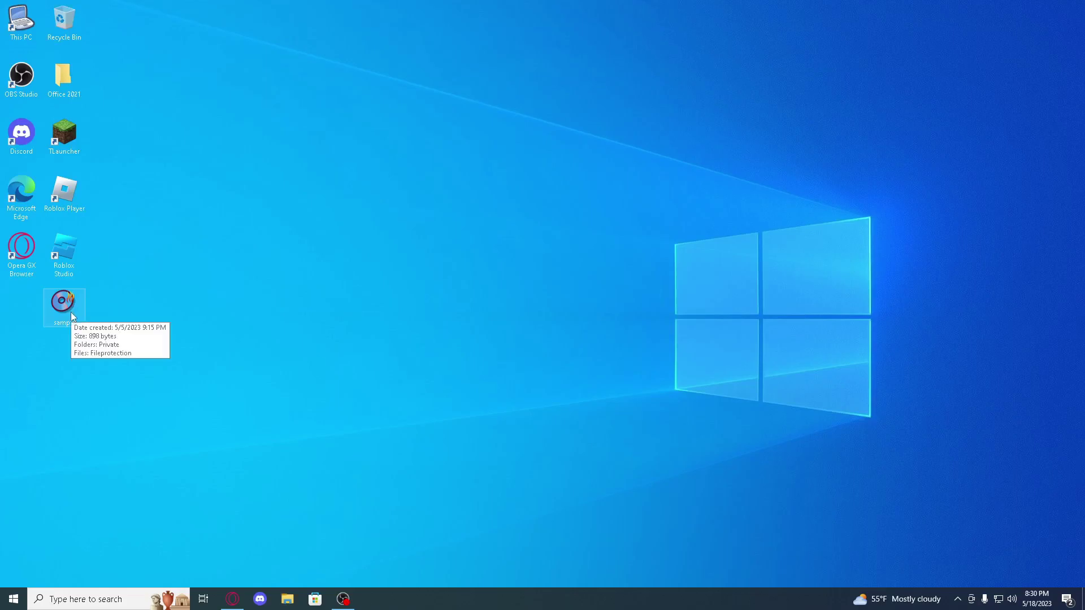
right_click(71, 312)
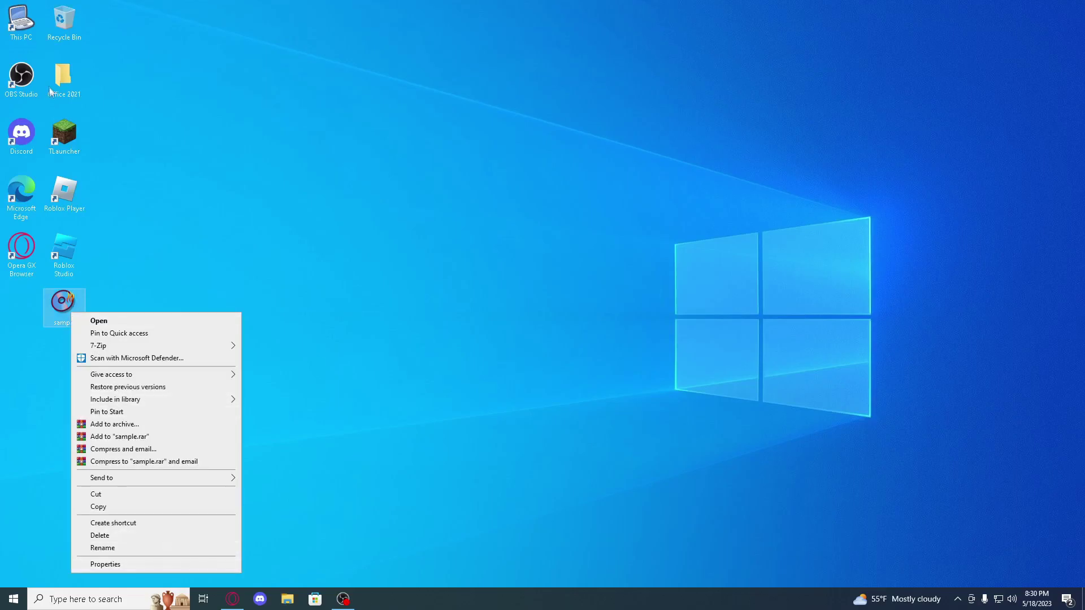
left_click(153, 565)
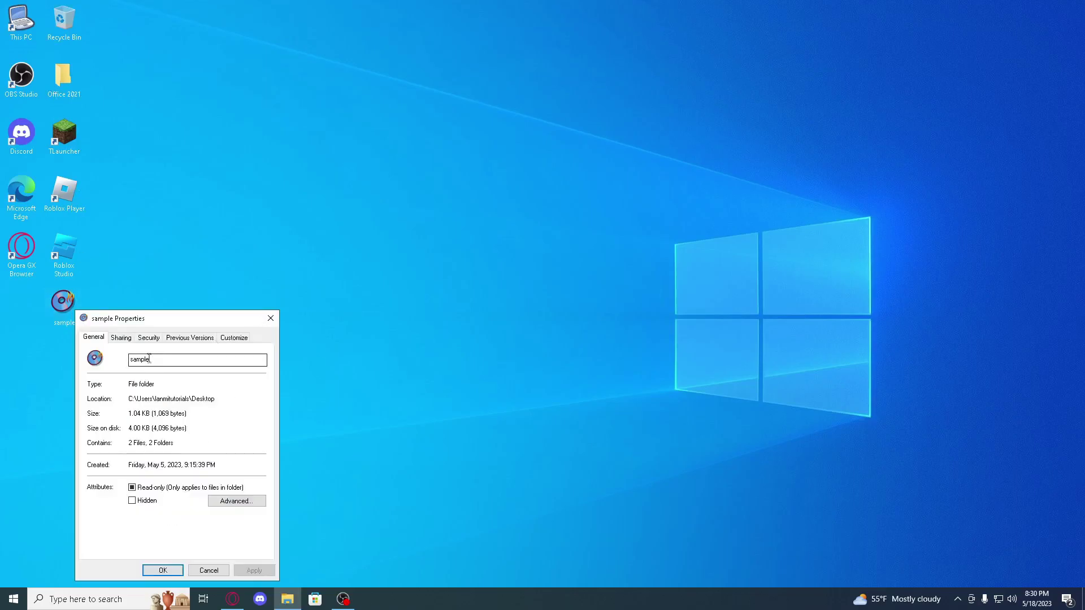
left_click(190, 337)
left_click(233, 337)
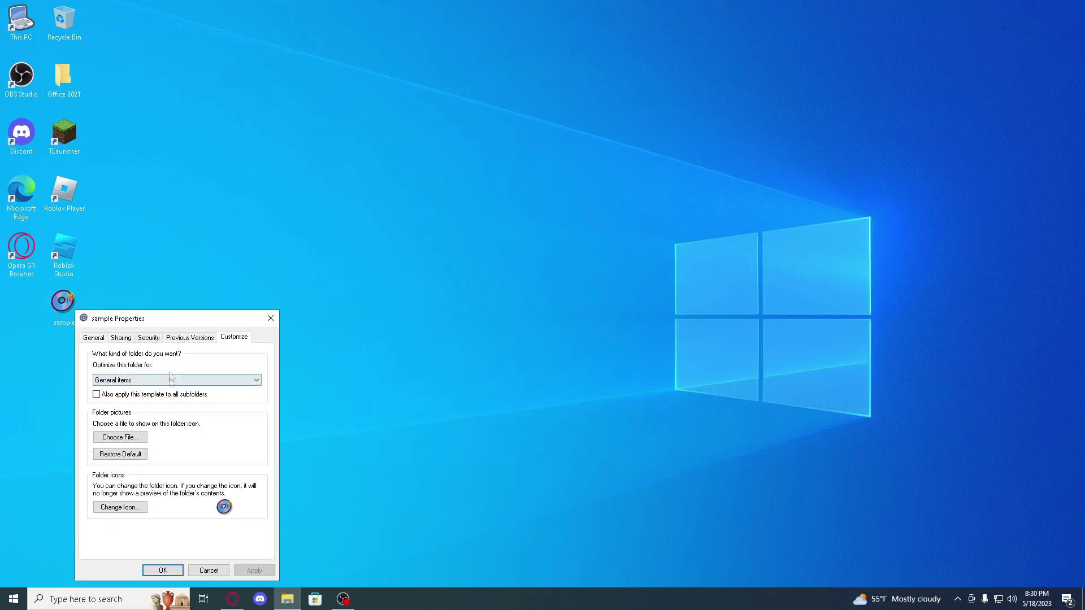
left_click(190, 338)
left_click(148, 338)
left_click(190, 337)
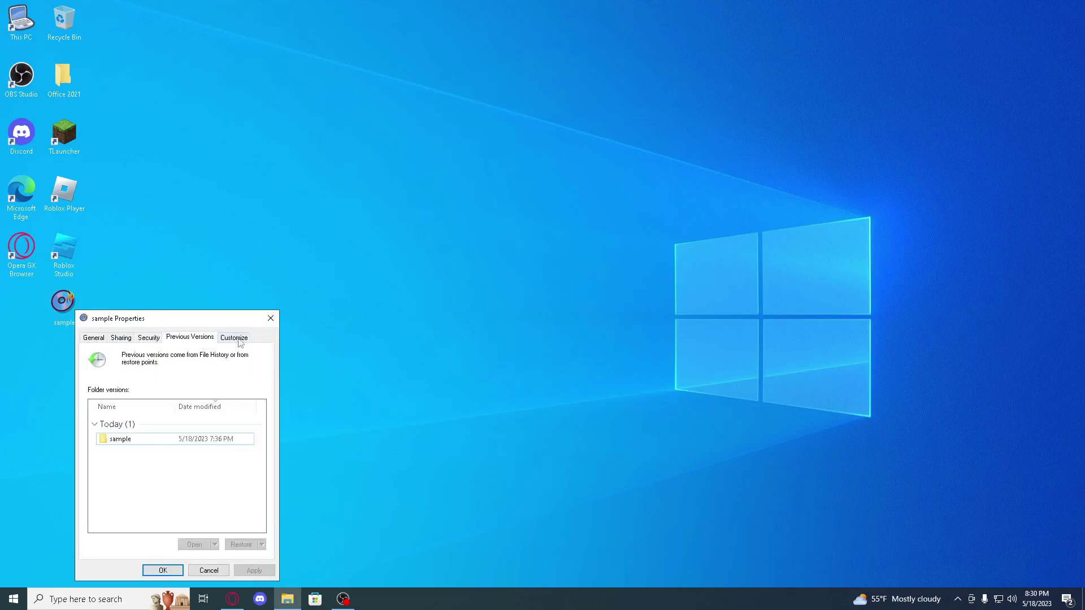
left_click(234, 337)
Step: Change the sample folder's icon to the converted audio .ico and apply
left_click(131, 509)
left_click(268, 406)
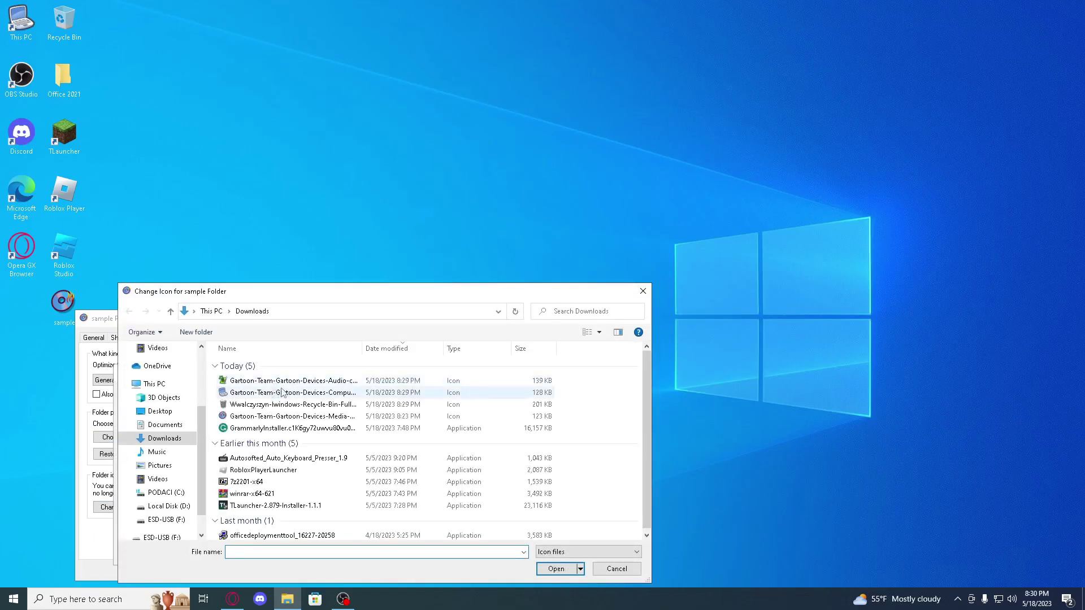
double_click(283, 381)
left_click(204, 552)
left_click(250, 571)
left_click(163, 570)
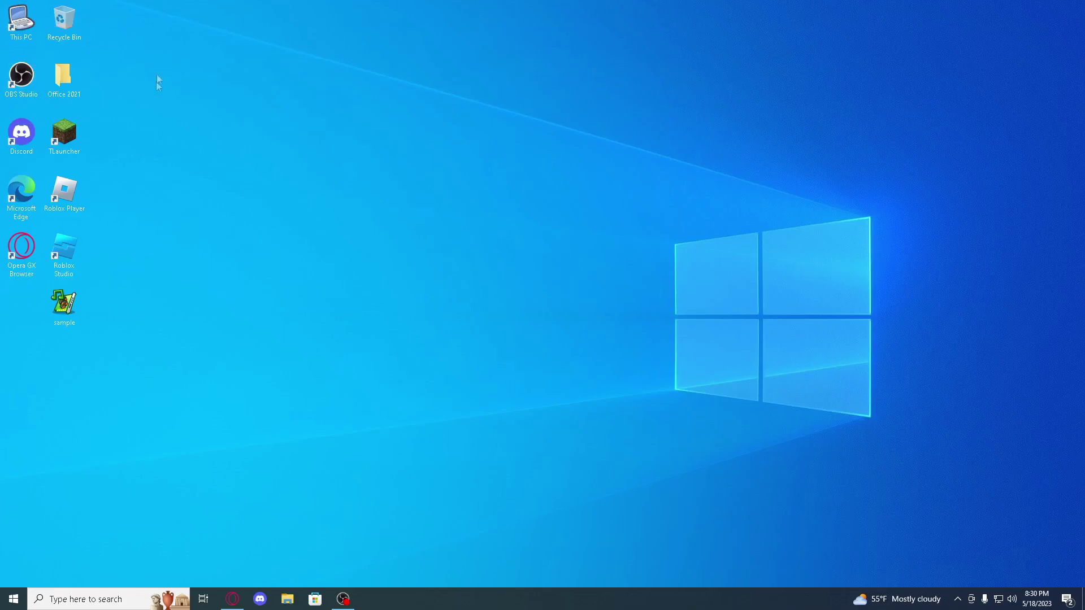
Step: Go to Personalize > Themes from the desktop menu and launch Desktop icon settings
right_click(304, 294)
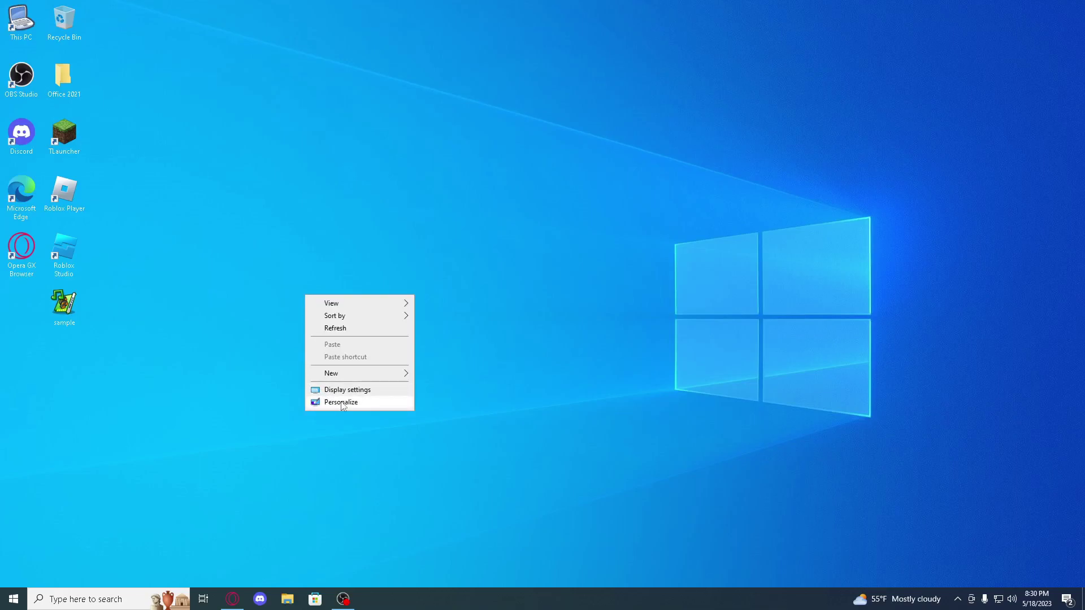
left_click(259, 406)
right_click(324, 432)
left_click(361, 533)
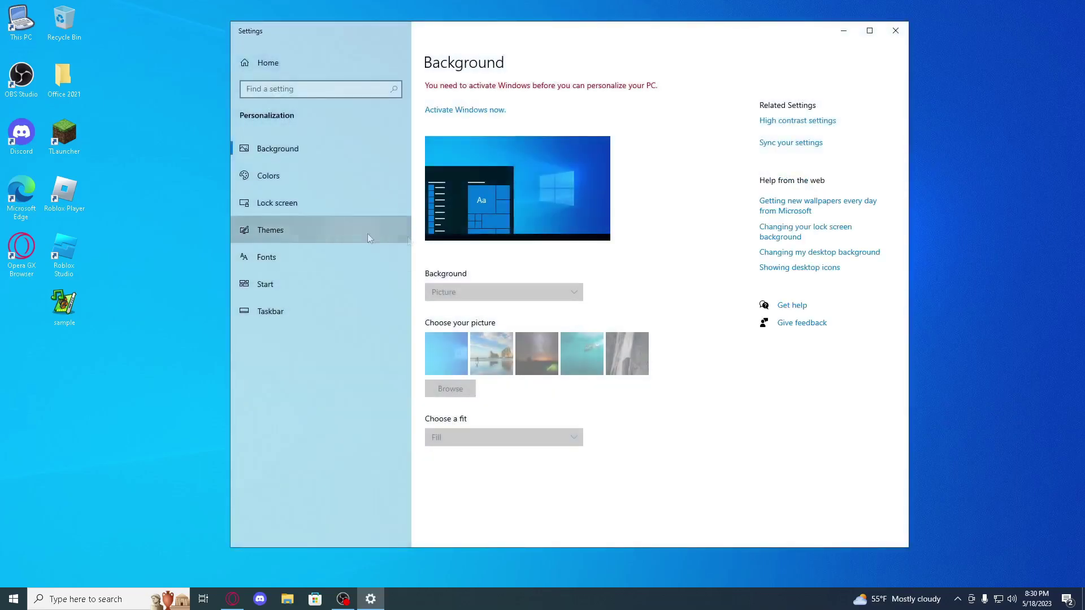
left_click(369, 238)
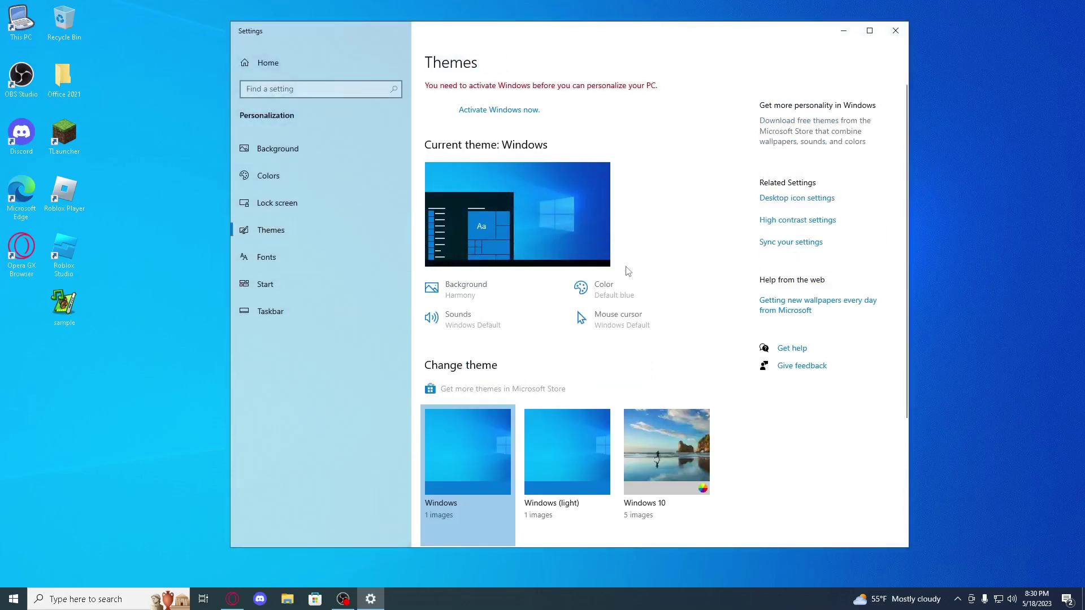
left_click(812, 200)
Step: Centre Desktop Icon Settings, close the Settings window, and cancel the This PC icon picker
left_click_drag(127, 46, 558, 158)
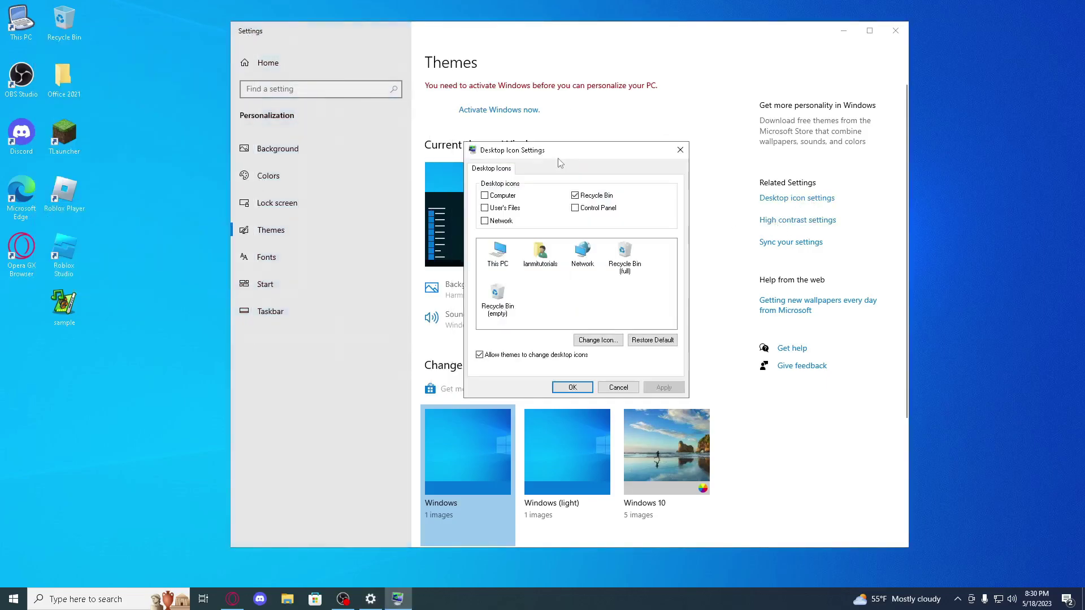
left_click(896, 31)
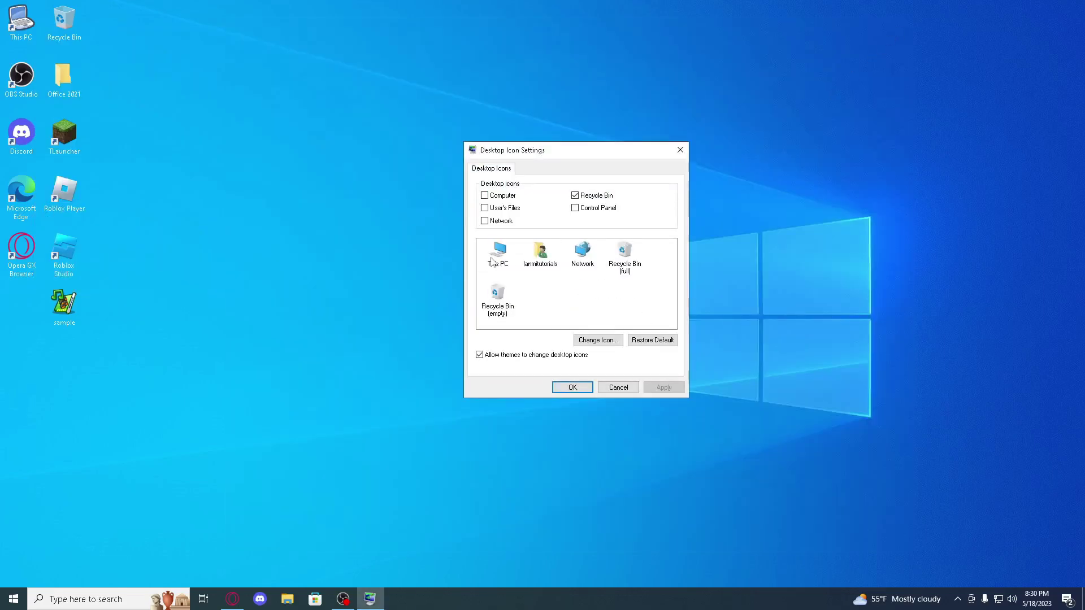
left_click(496, 254)
left_click(598, 340)
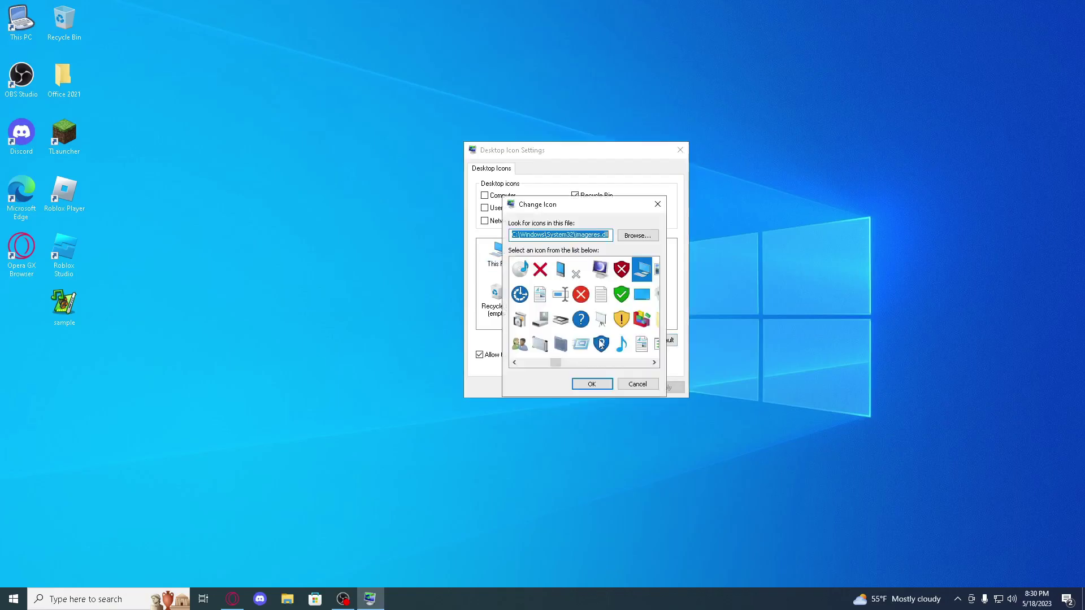
left_click(657, 205)
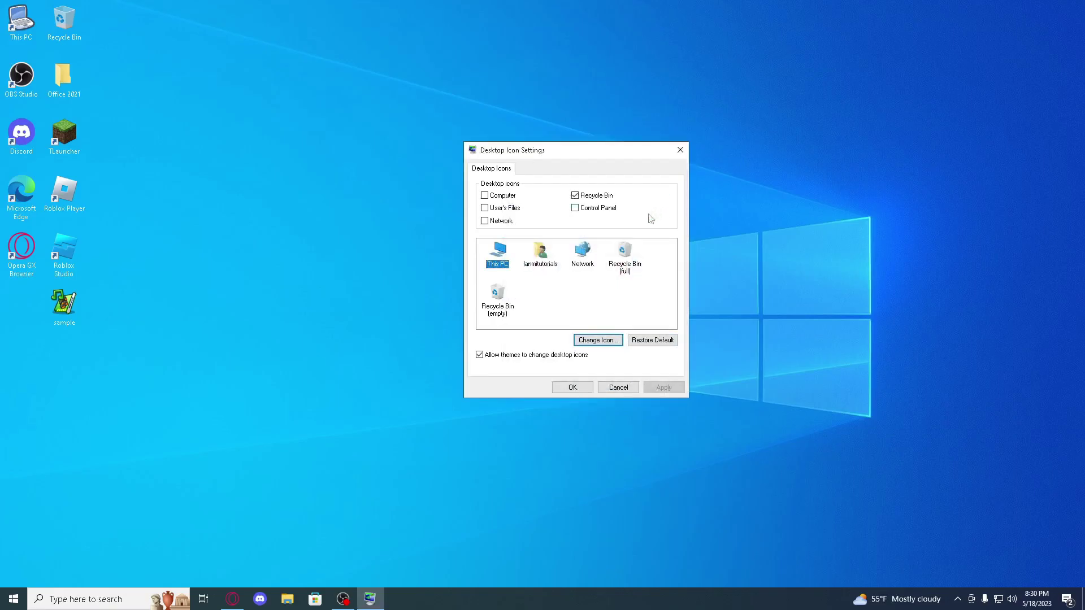
Step: Set the full Recycle Bin icon to the downloaded wire-mesh bin .ico and apply
left_click(624, 254)
left_click(598, 341)
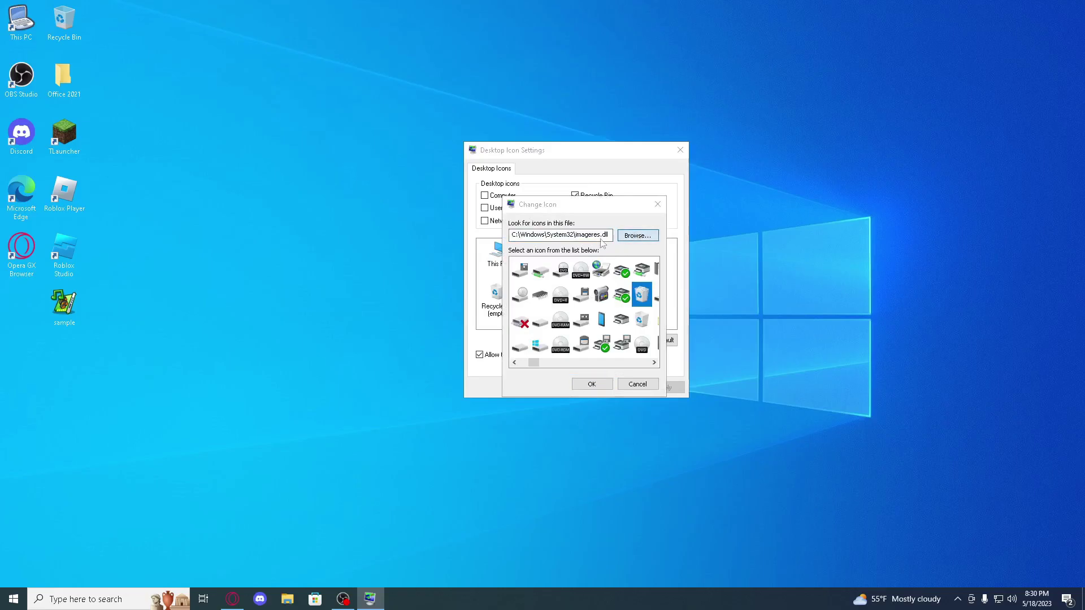
left_click(624, 237)
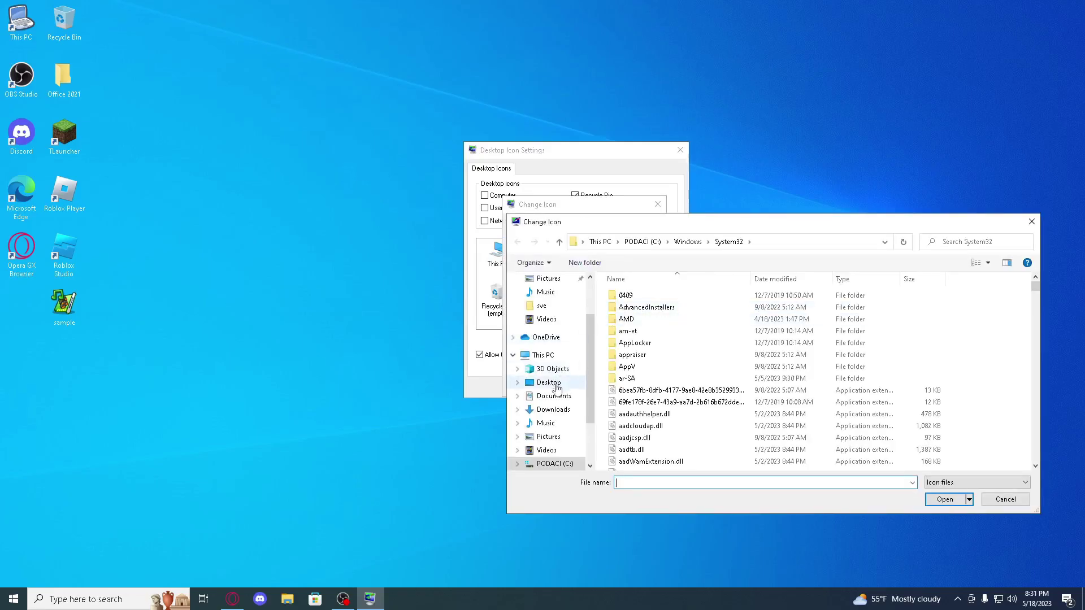
left_click(553, 410)
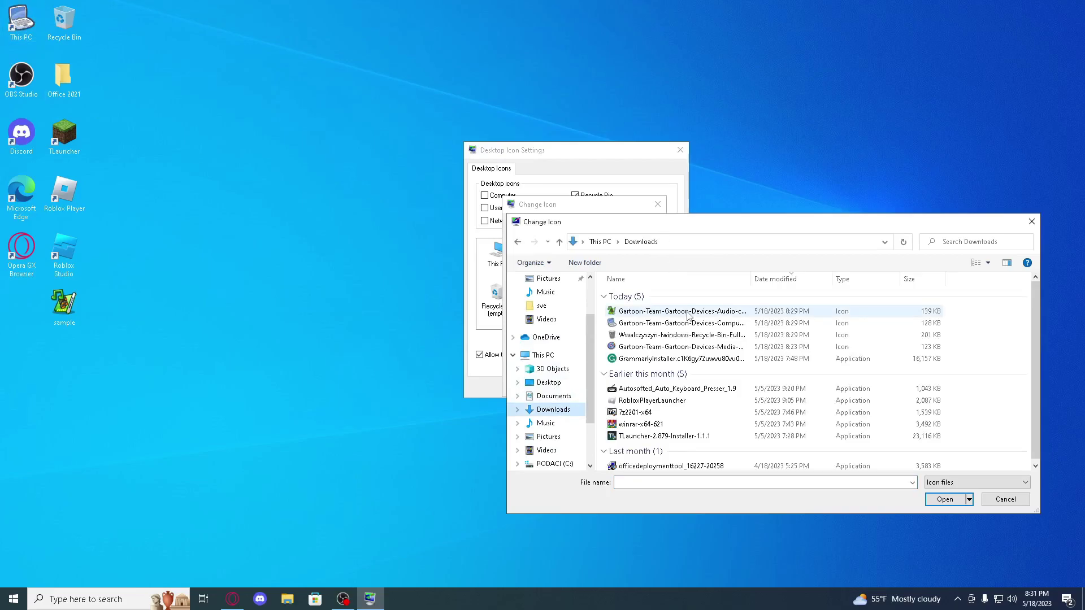
double_click(681, 335)
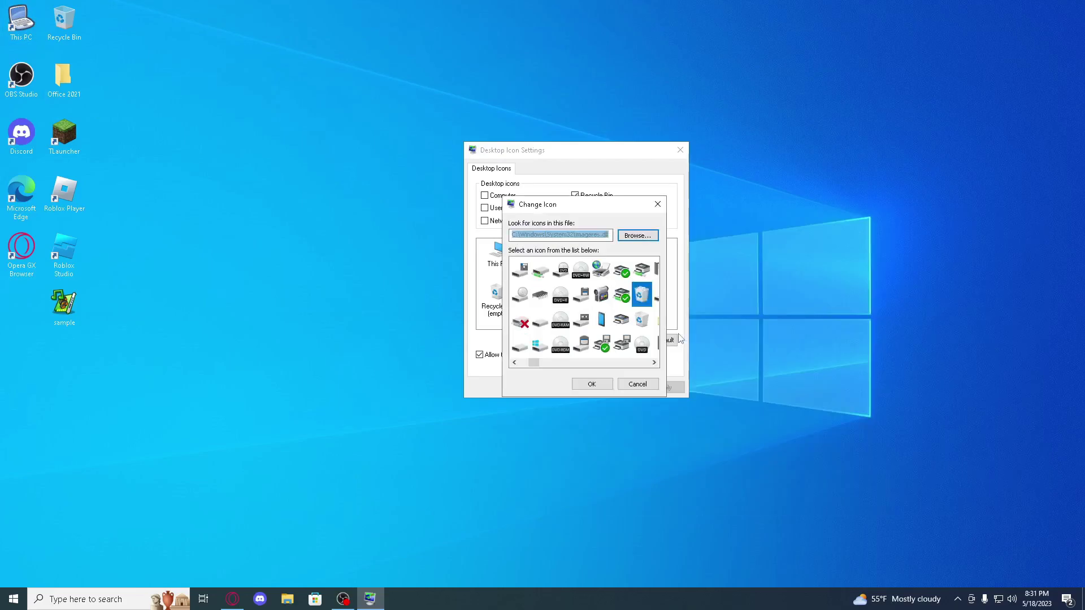
left_click(609, 386)
left_click(665, 390)
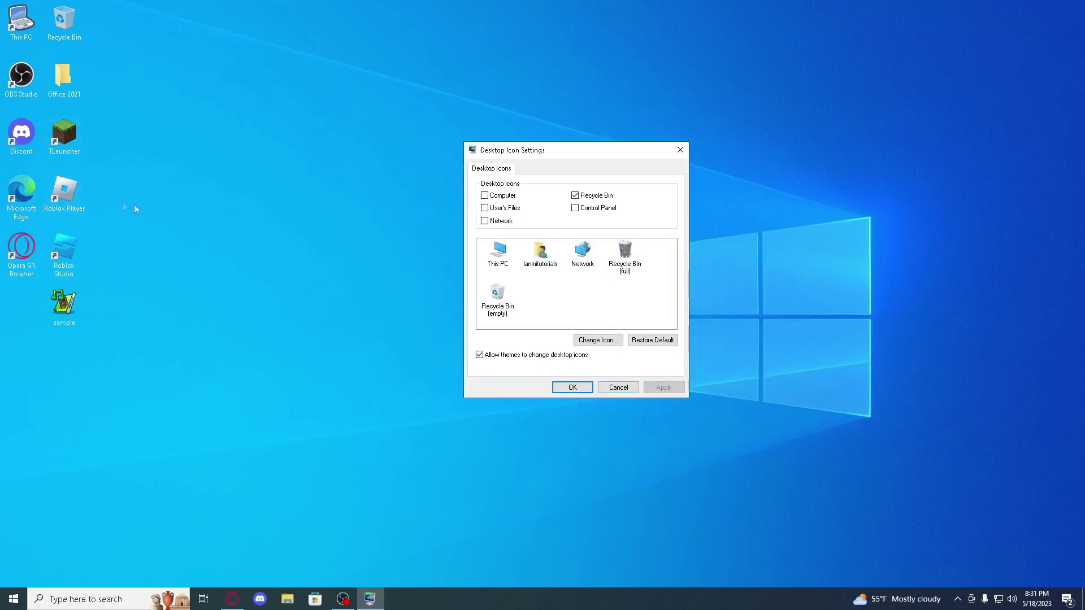
Step: Set the empty Recycle Bin icon to the grey wastebasket .ico from Downloads and apply it
left_click(498, 295)
left_click(604, 347)
left_click(639, 237)
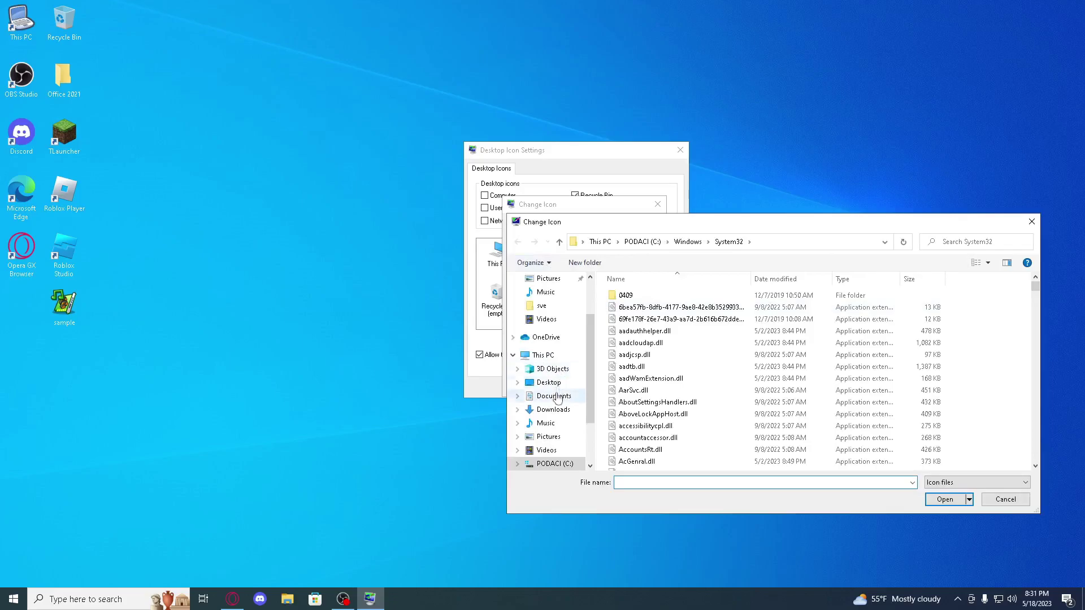
mouse_move(625, 218)
left_mouse_down()
mouse_move(666, 242)
mouse_move(527, 215)
left_mouse_up()
left_click(489, 407)
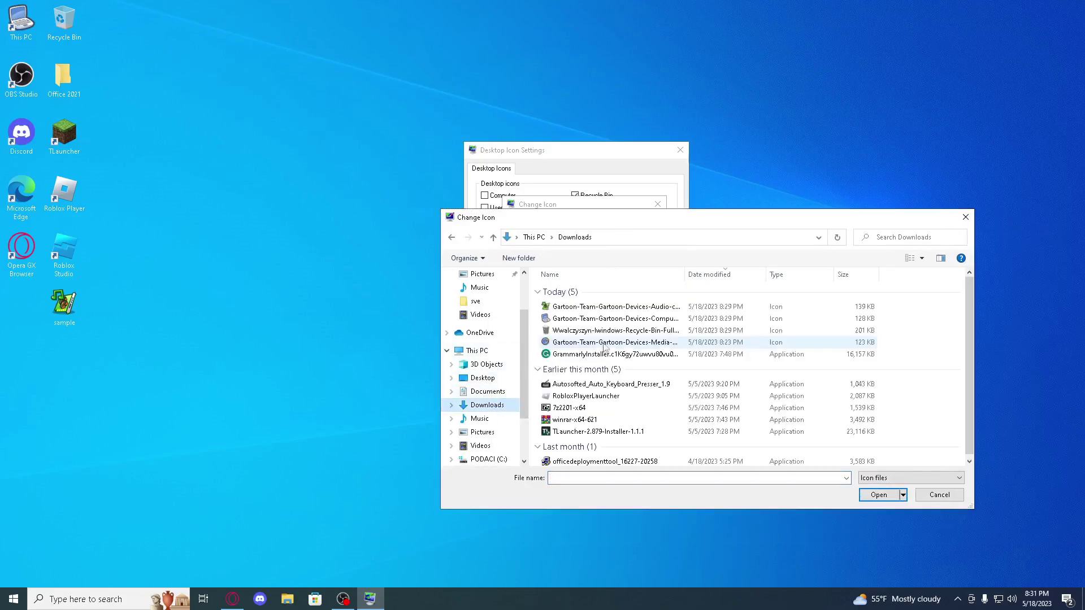
double_click(605, 332)
left_click(592, 384)
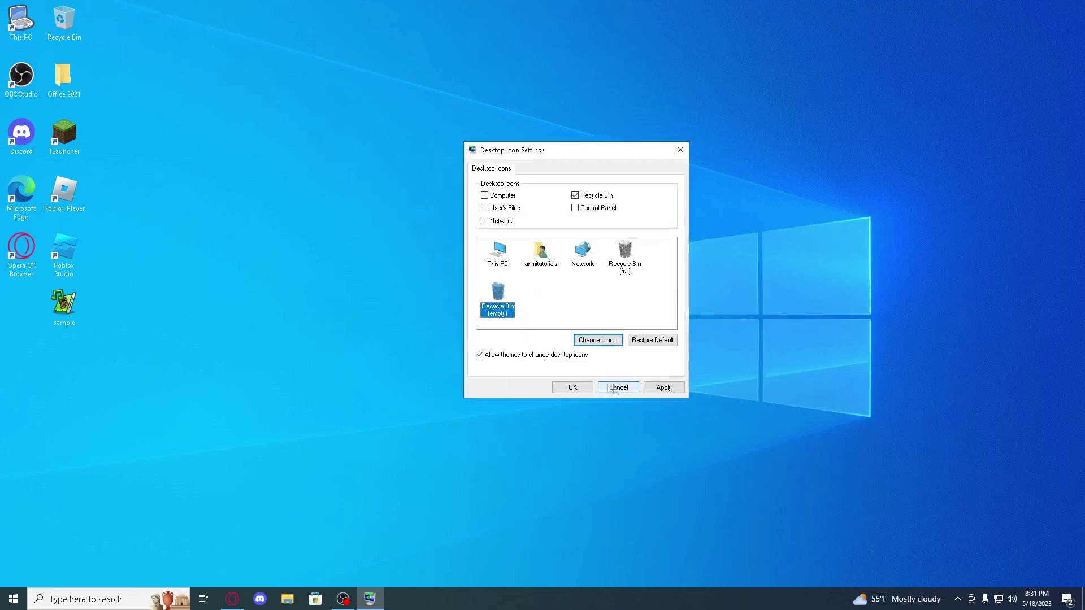
left_click(664, 387)
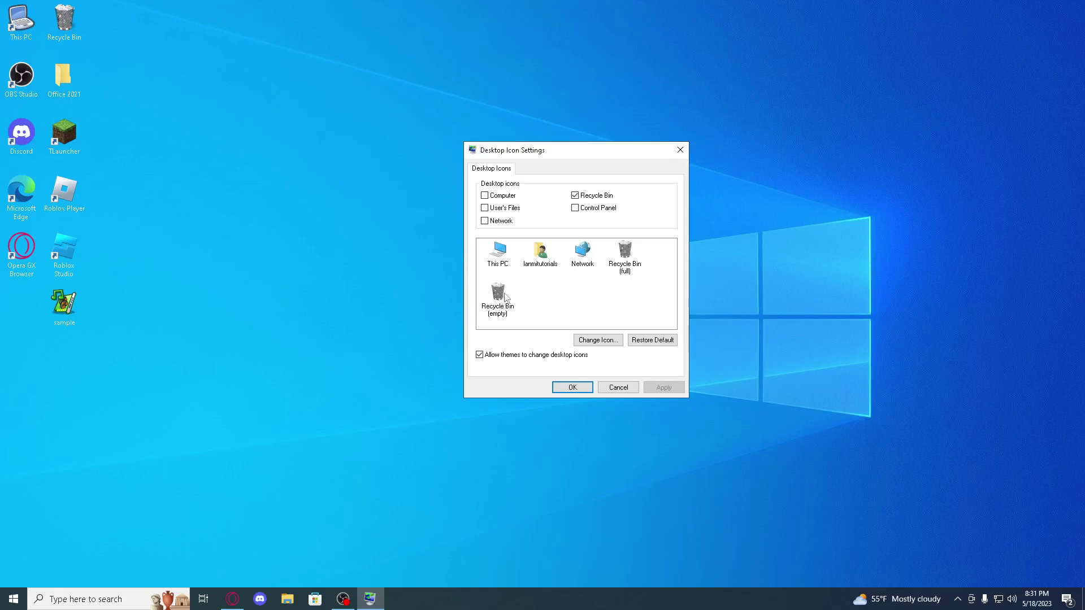
Step: Switch off the built-in Computer icon, apply and close Desktop Icon Settings, and refresh the desktop
left_click(485, 196)
left_click(650, 389)
left_click(572, 388)
right_click(340, 195)
left_click(396, 234)
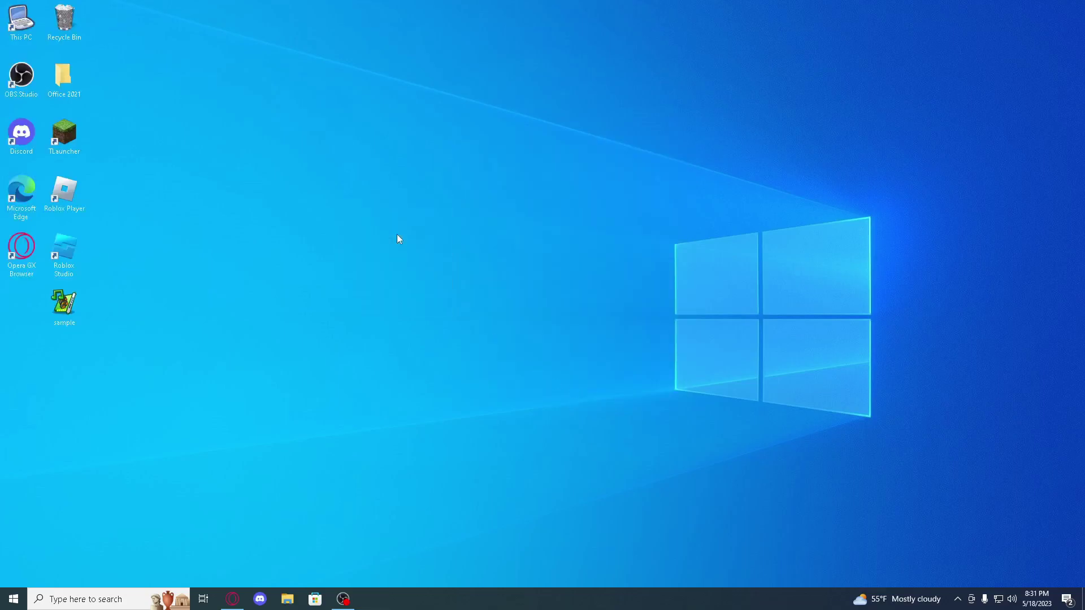
Step: Open This PC and review the View settings in Folder Options, then close them
double_click(29, 30)
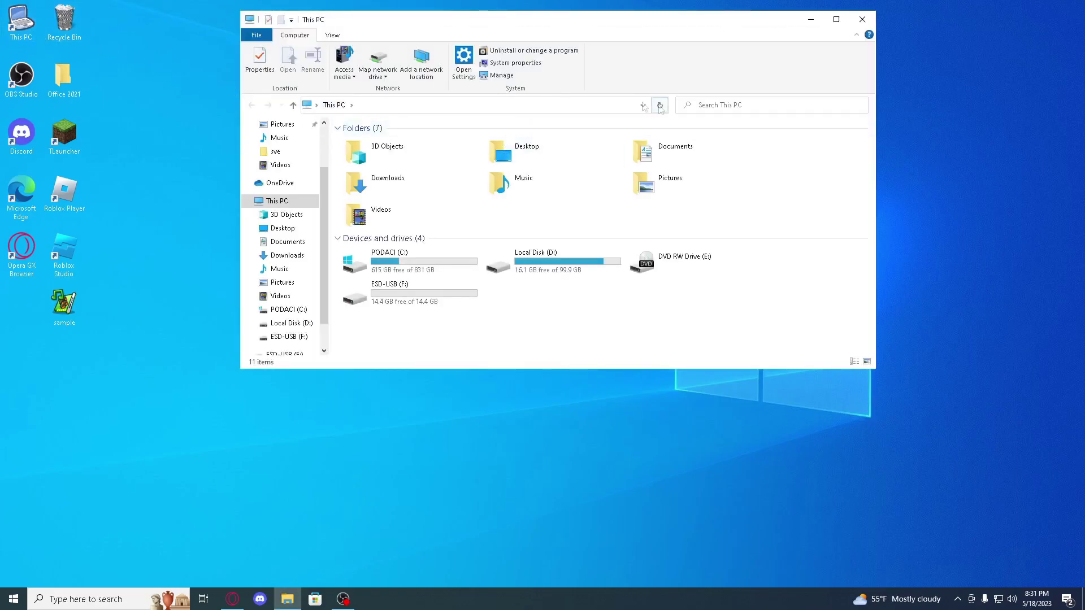
left_click(333, 36)
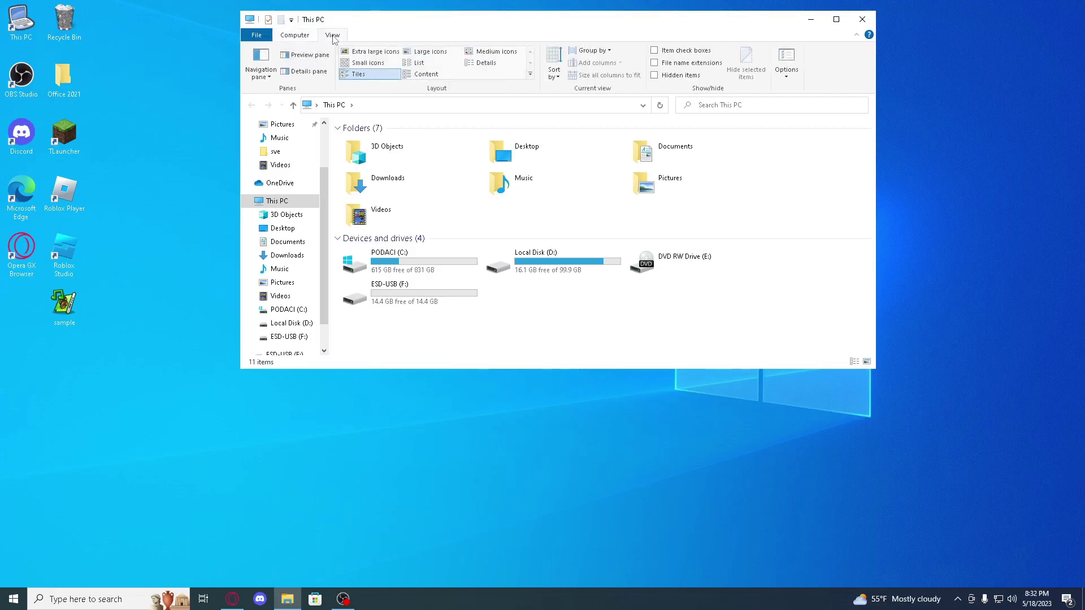
left_click(787, 59)
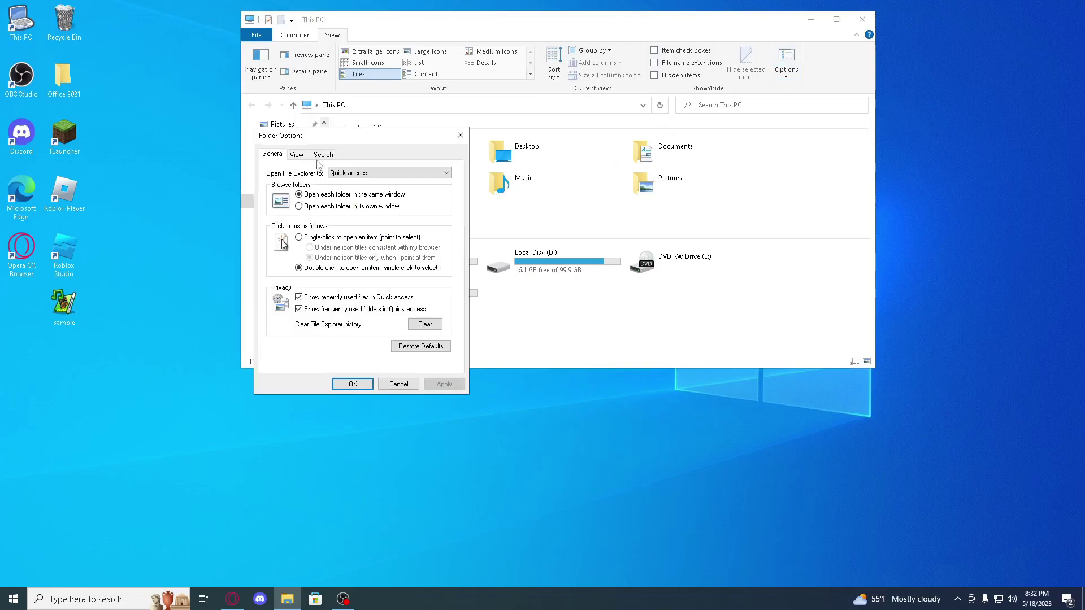
left_click(296, 156)
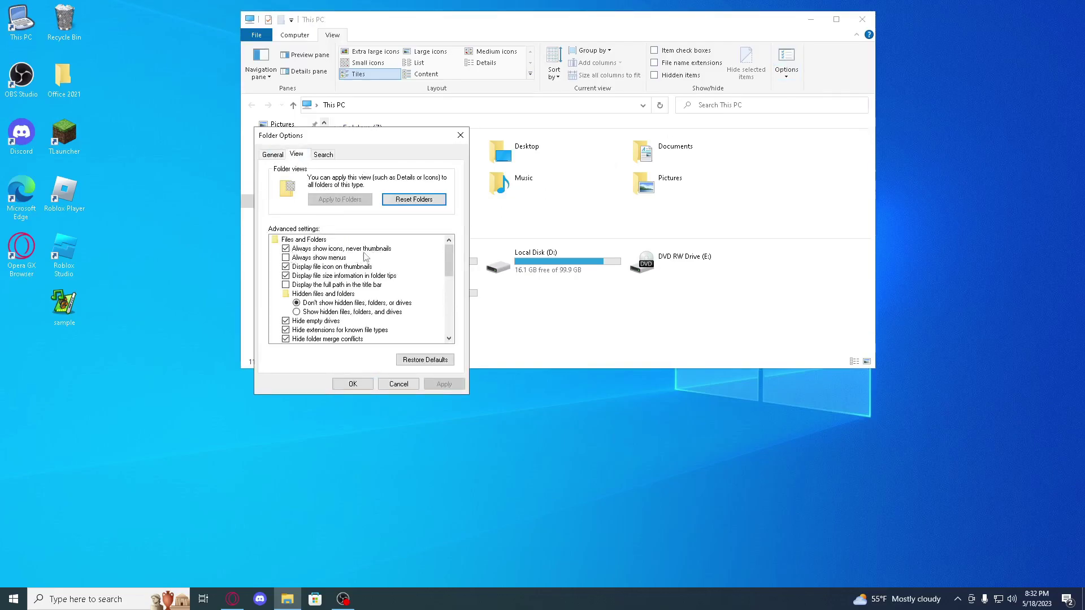
left_click(352, 384)
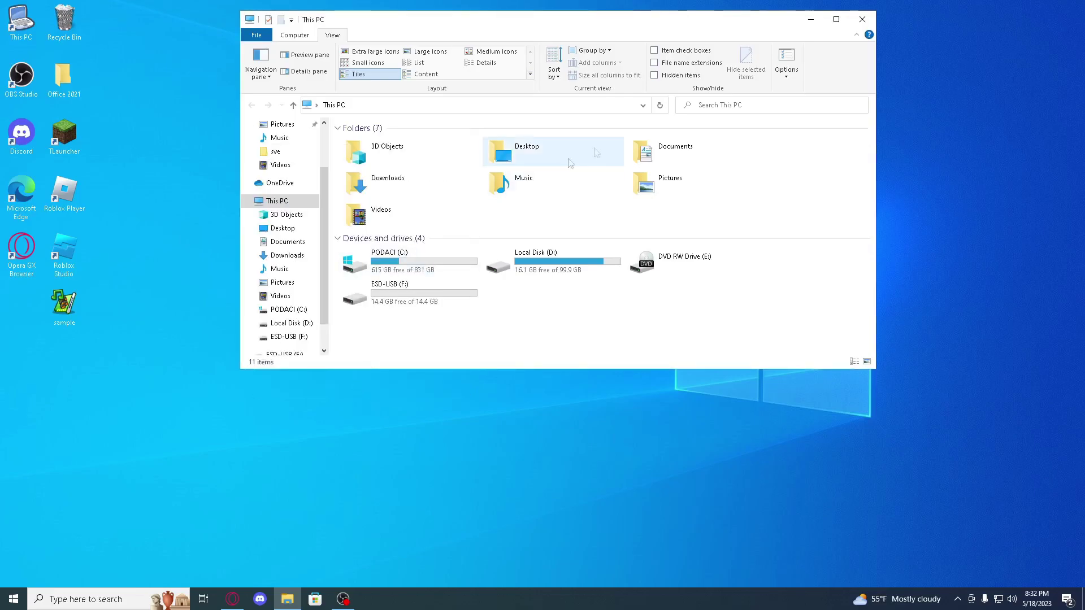
Step: Close This PC, refresh the desktop, and bring OBS Studio back to the front
left_click(862, 19)
right_click(238, 174)
left_click(263, 206)
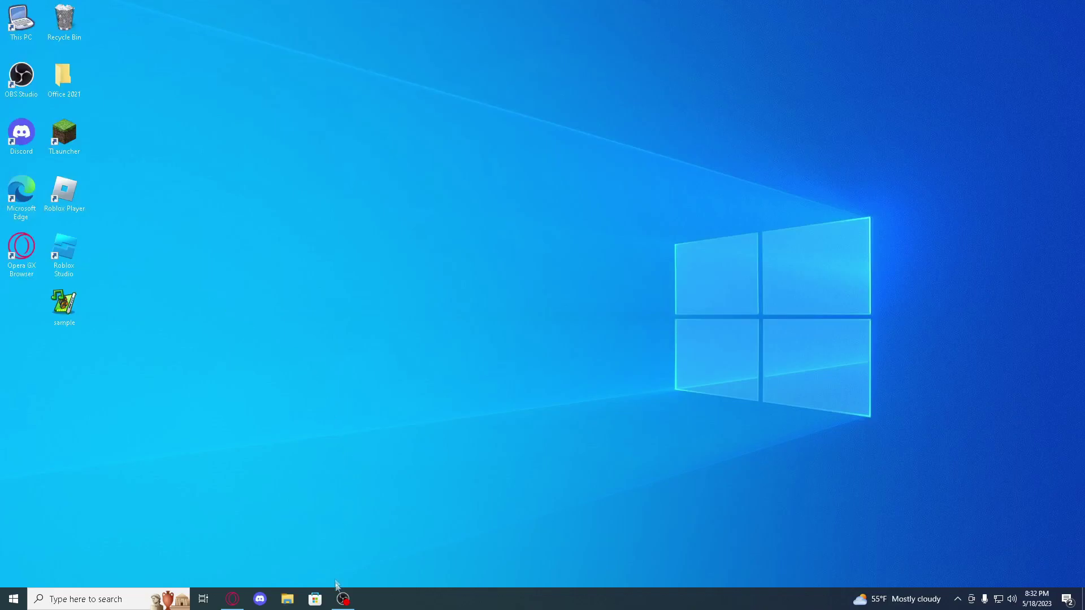
left_click(342, 598)
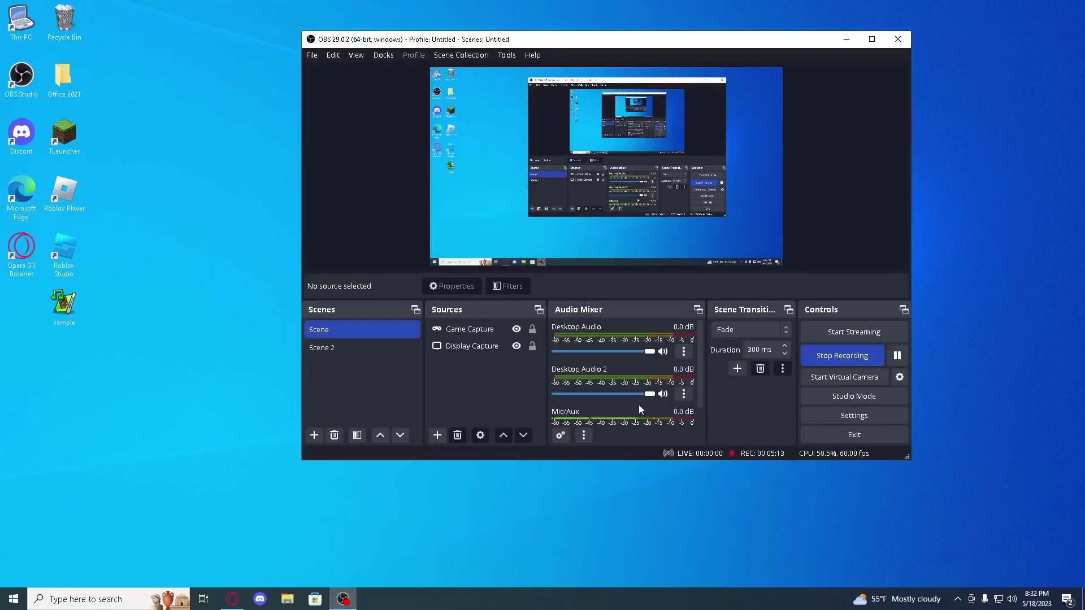